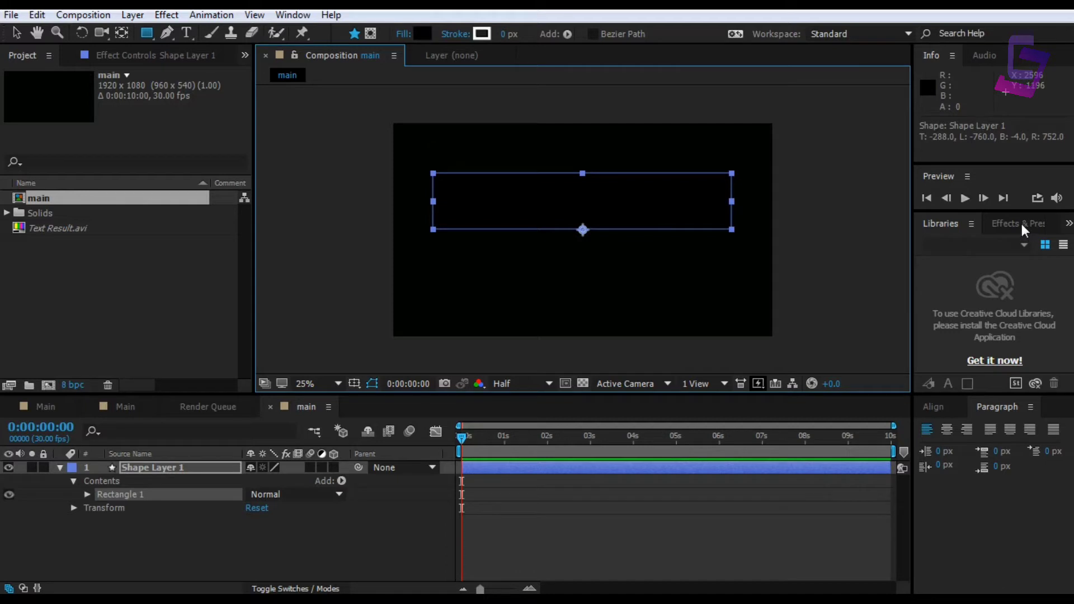
Step: Center the rectangle shape layer horizontally and vertically in the composition
left_click(946, 408)
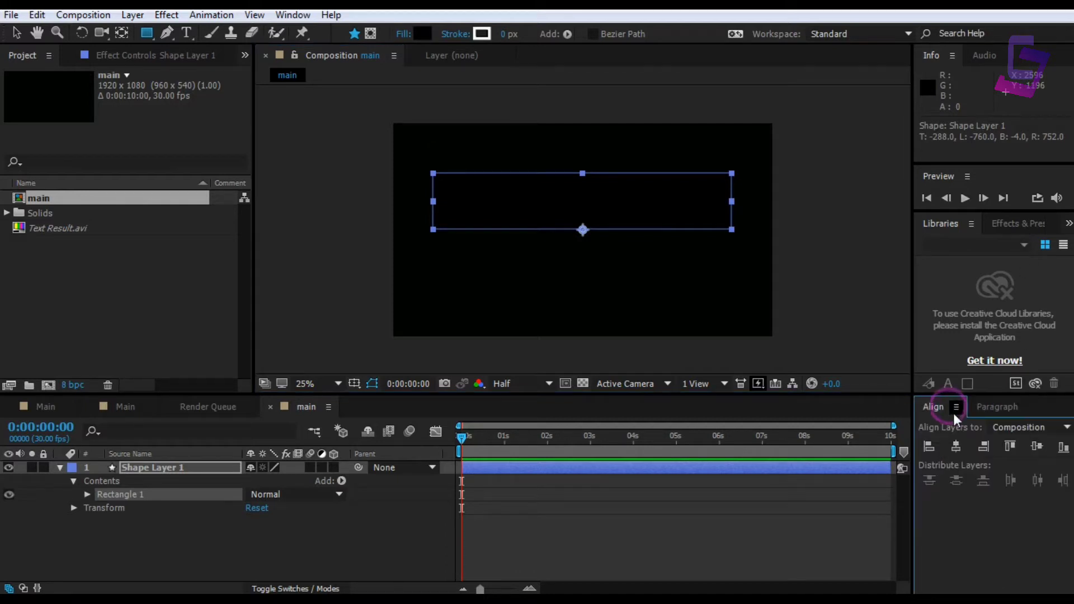
left_click(960, 448)
left_click(1036, 447)
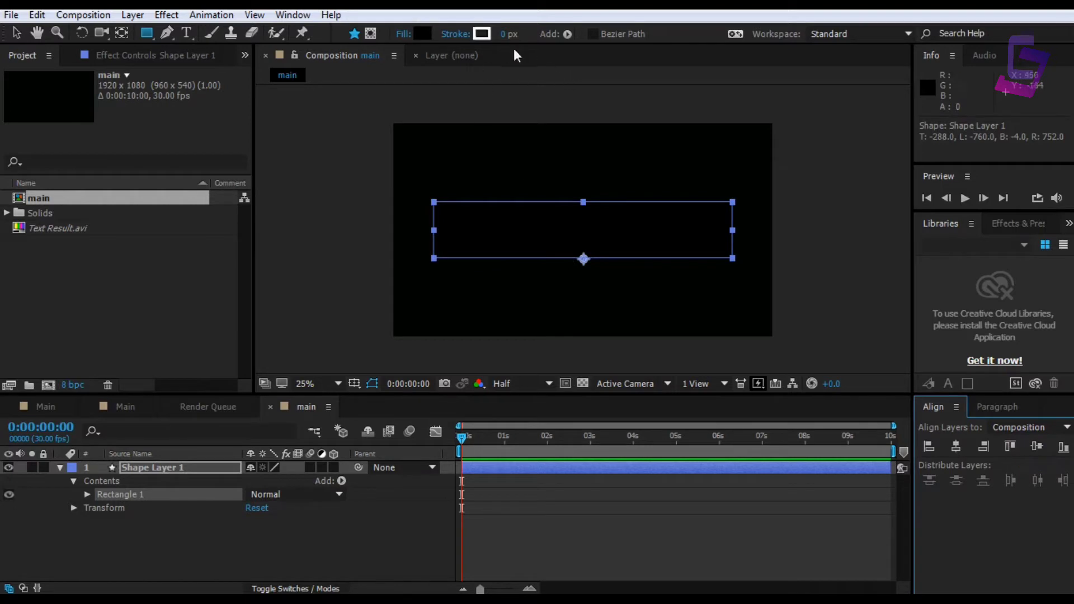
Step: Set the rectangle's stroke width to 15 px and its fill to None
left_click(503, 34)
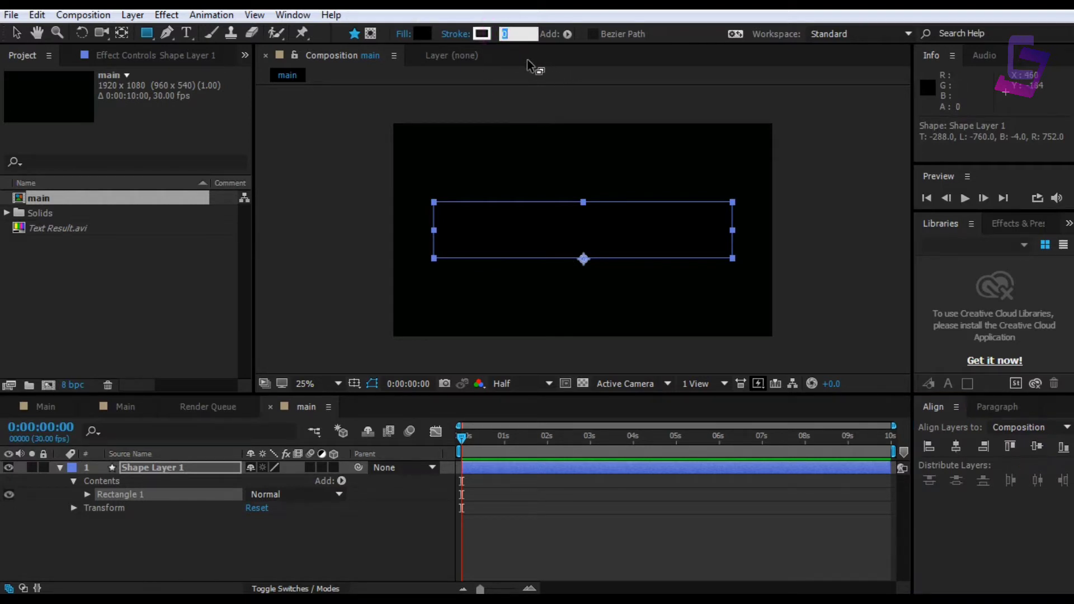
type("15")
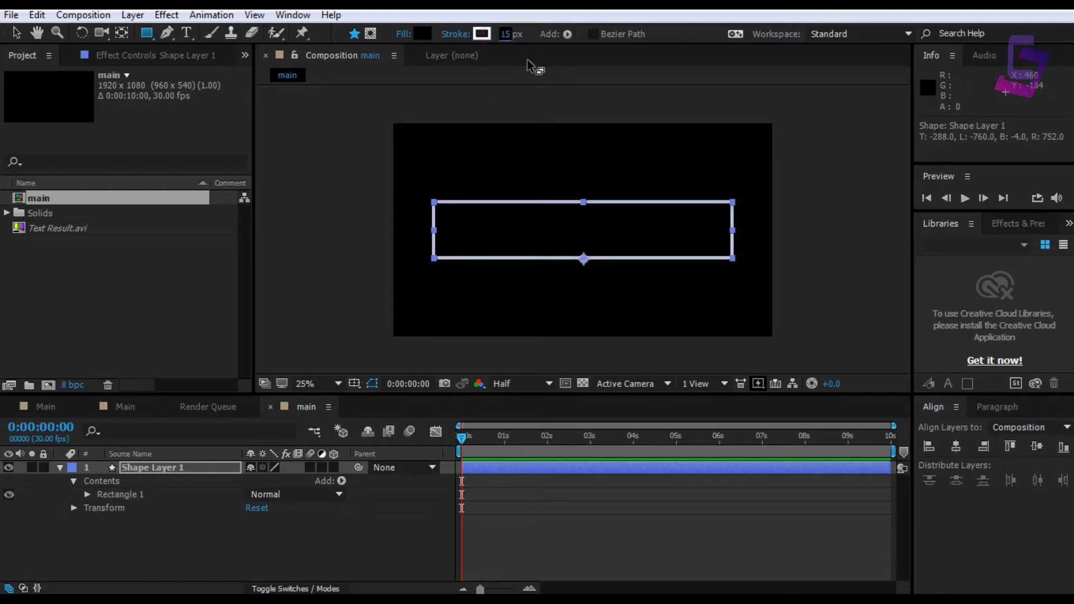
left_click(407, 35)
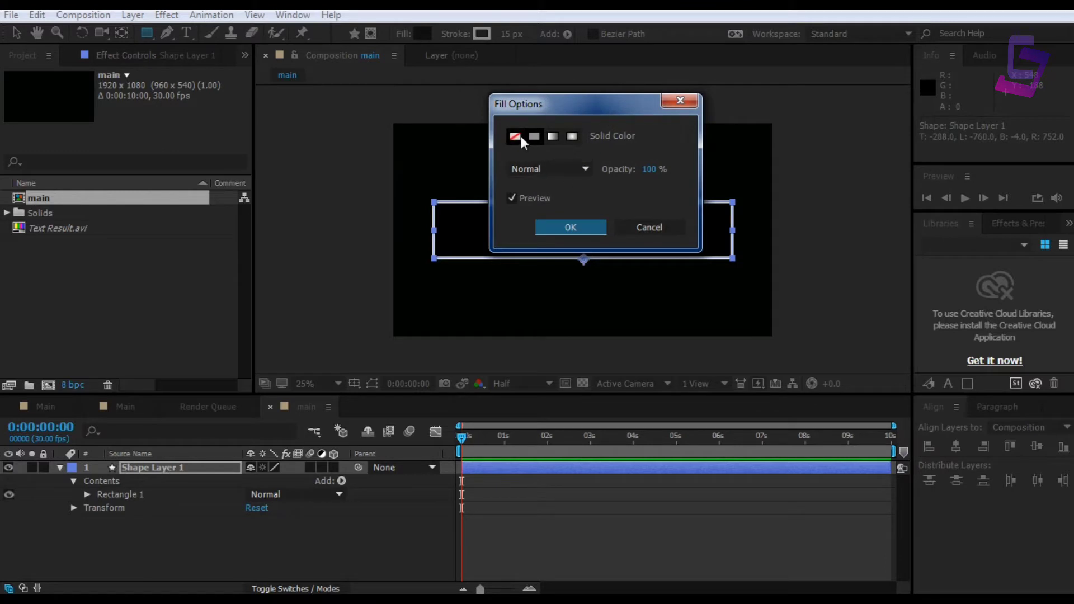
left_click(516, 136)
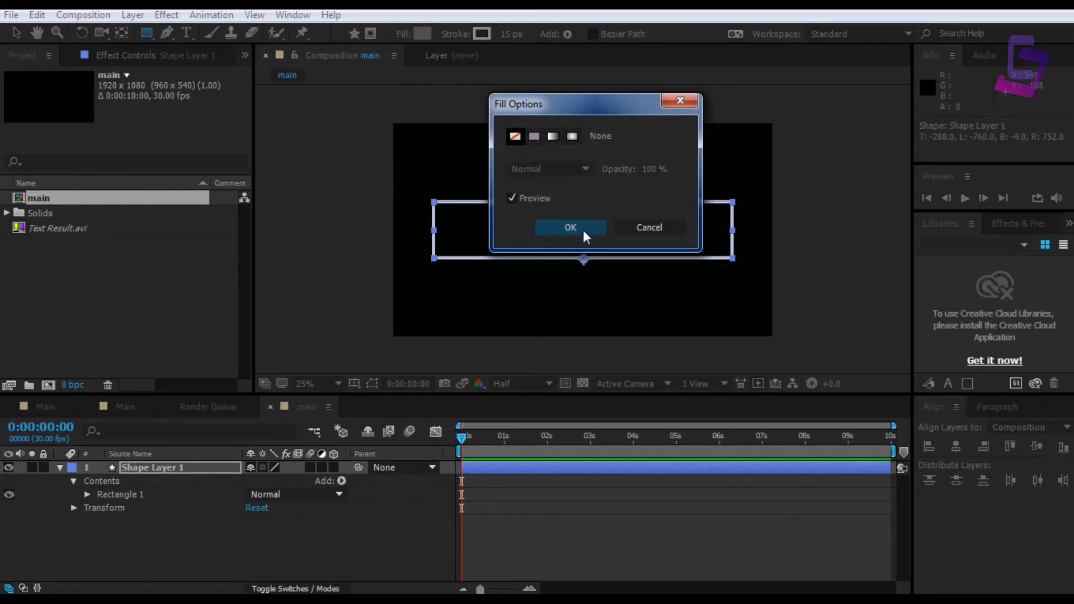
left_click(581, 228)
Step: Add Trim Paths to the rectangle on Shape Layer 1 and set its End to 30%
left_click(467, 436)
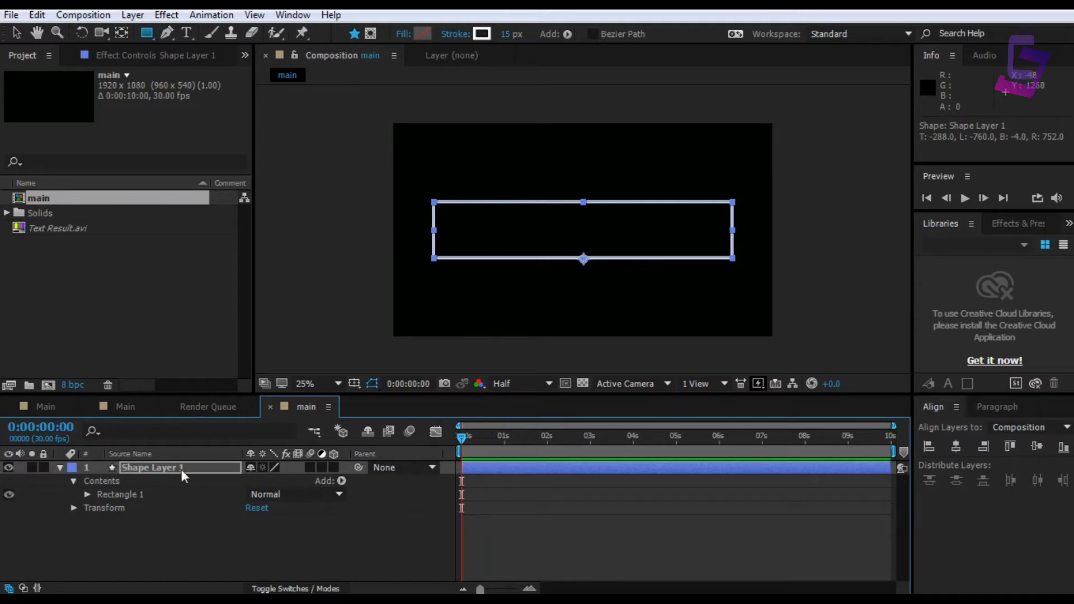
left_click(339, 480)
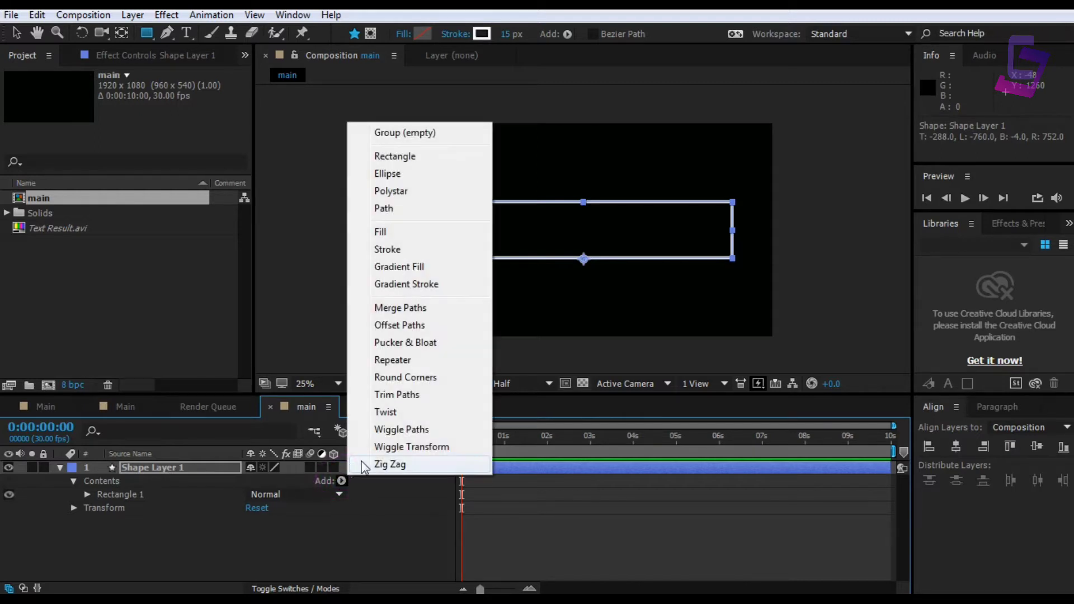
left_click(406, 398)
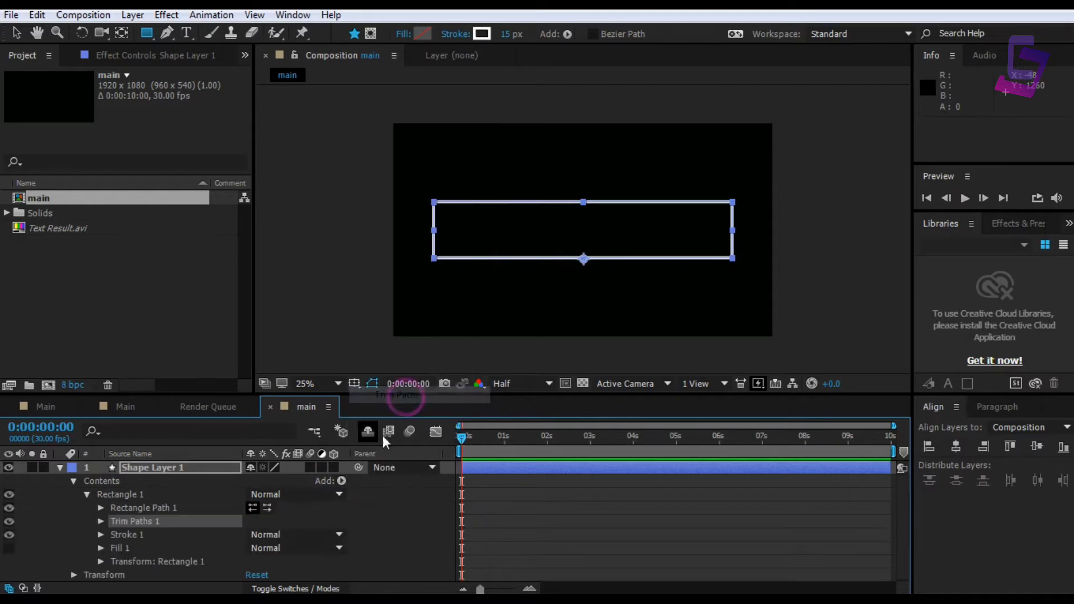
left_click(101, 521)
scroll(237, 522, "down", 1)
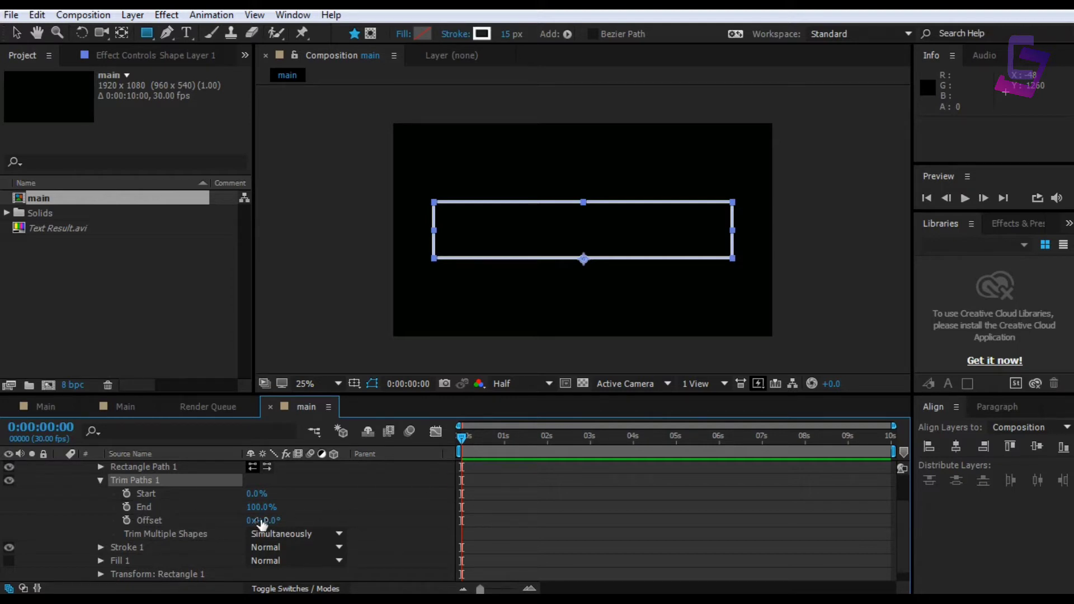
left_click_drag(261, 513, 204, 511)
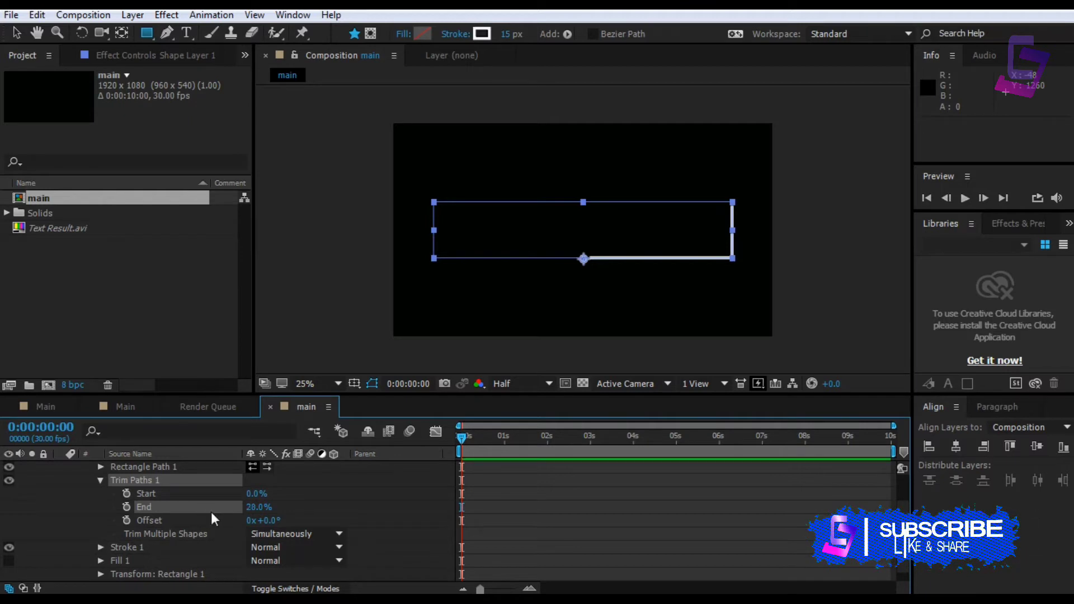
left_click(258, 508)
type("30")
key("Return")
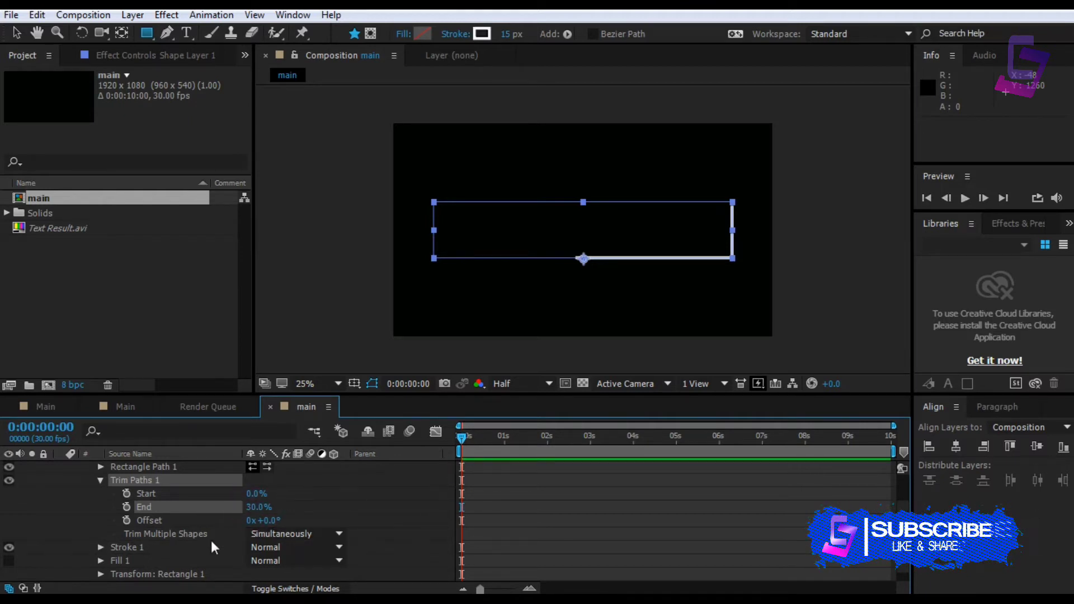
Step: Keyframe the Trim Paths Offset at 0° on the first frame, about 279° at 0:00:00:14 and about 1x+73° at 0:00:01:19
left_click(128, 521)
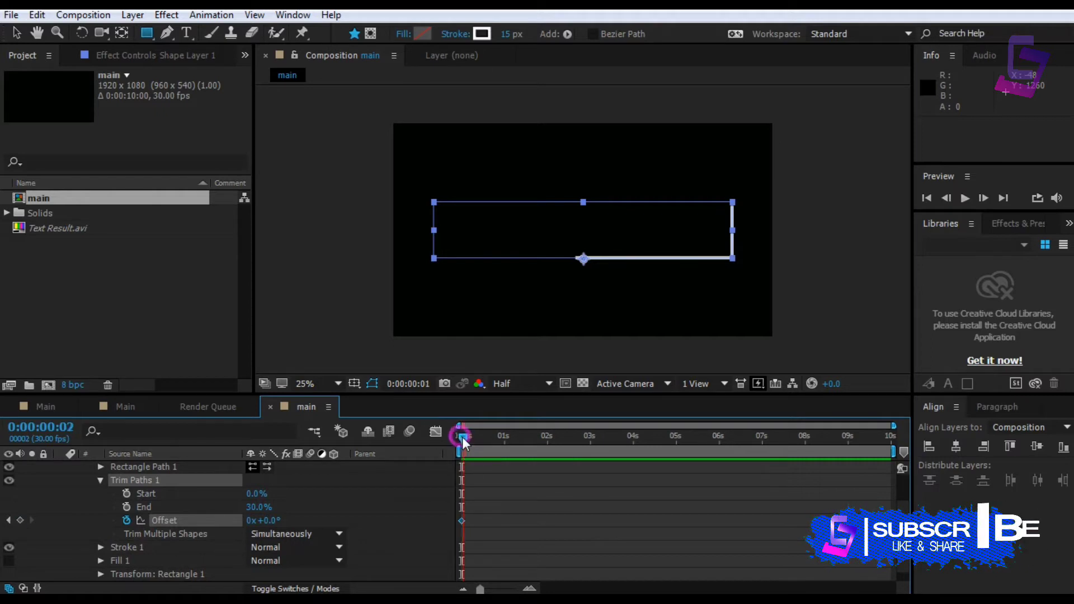
left_click_drag(463, 439, 481, 438)
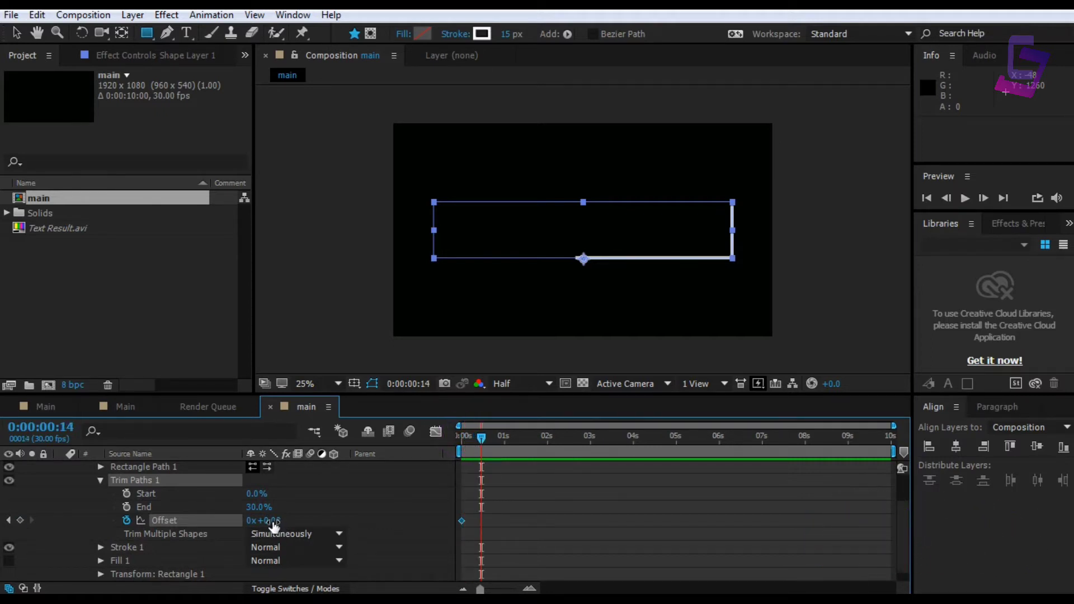
mouse_move(274, 521)
left_mouse_down()
mouse_move(334, 511)
mouse_move(484, 518)
left_mouse_up()
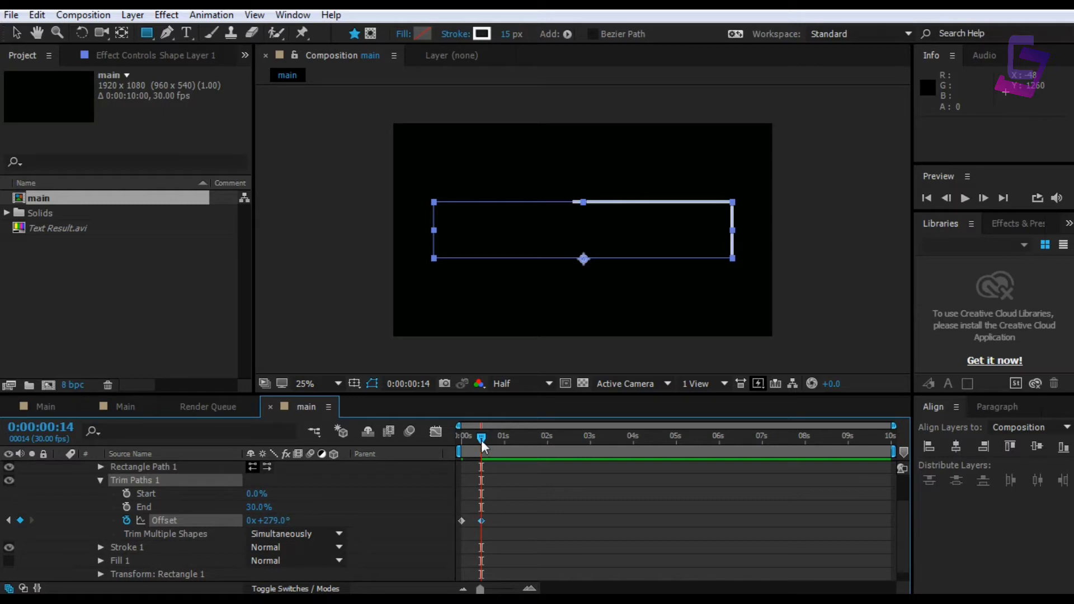
left_click_drag(482, 440, 531, 442)
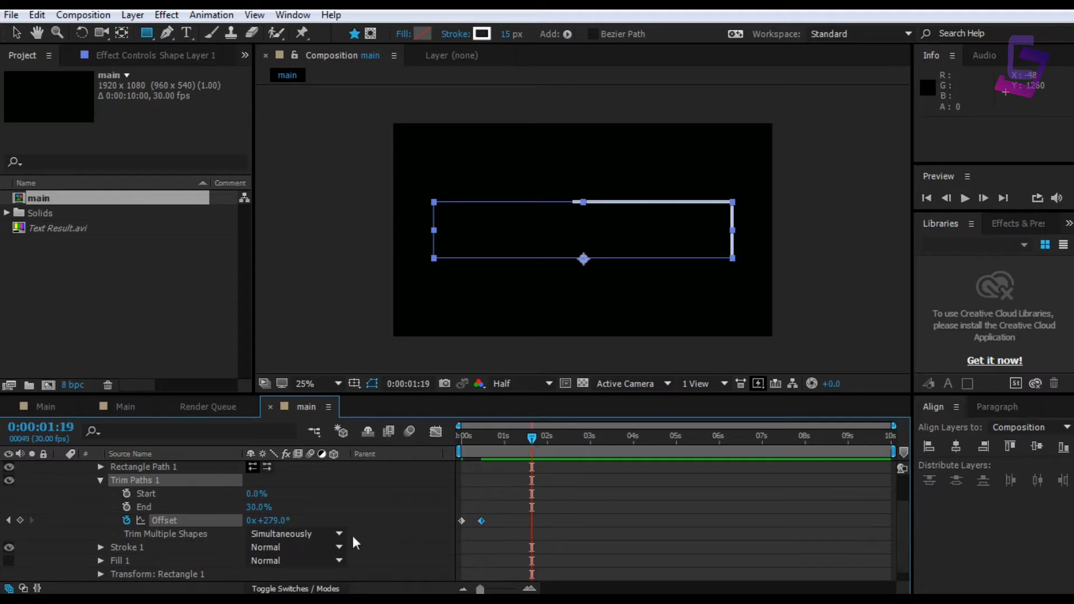
left_click_drag(271, 522, 400, 525)
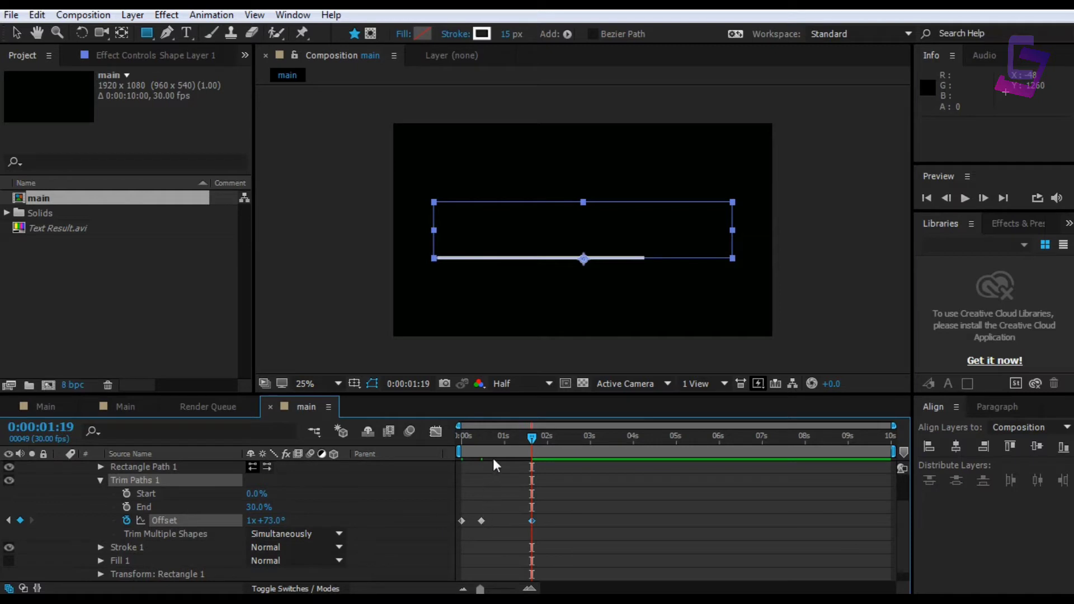
Step: Play the trimmed stroke animation from the first frame and scrub through its opening frames
left_click_drag(533, 441, 460, 440)
key("space")
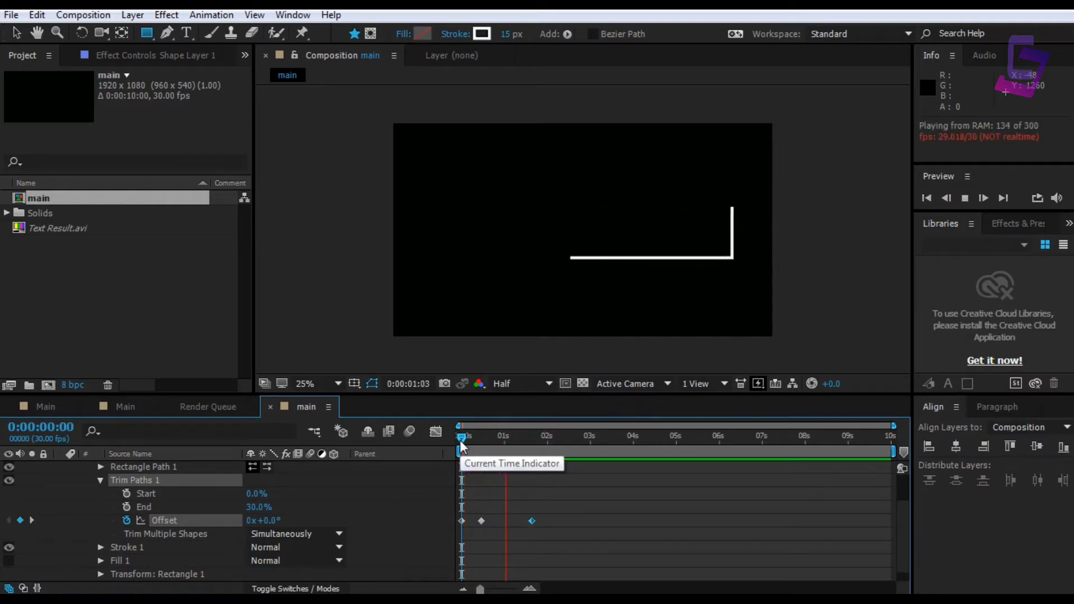
left_click_drag(461, 440, 535, 438)
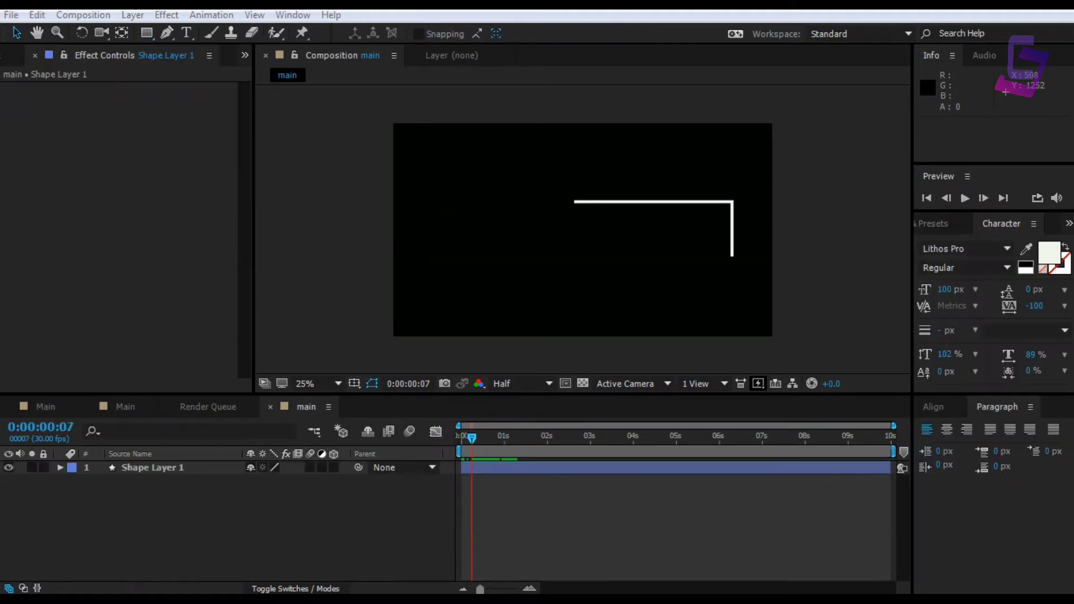
Step: Add a text layer reading "TEXT EFFECT" inside the rectangle and move it to about position 392, 572
left_click(209, 511)
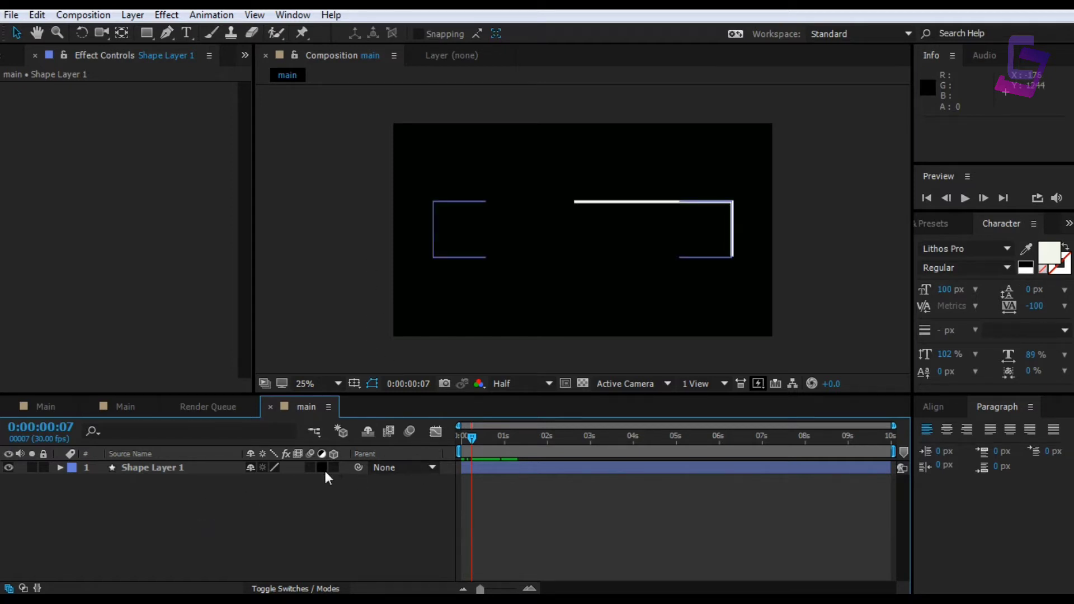
key("ctrl+t")
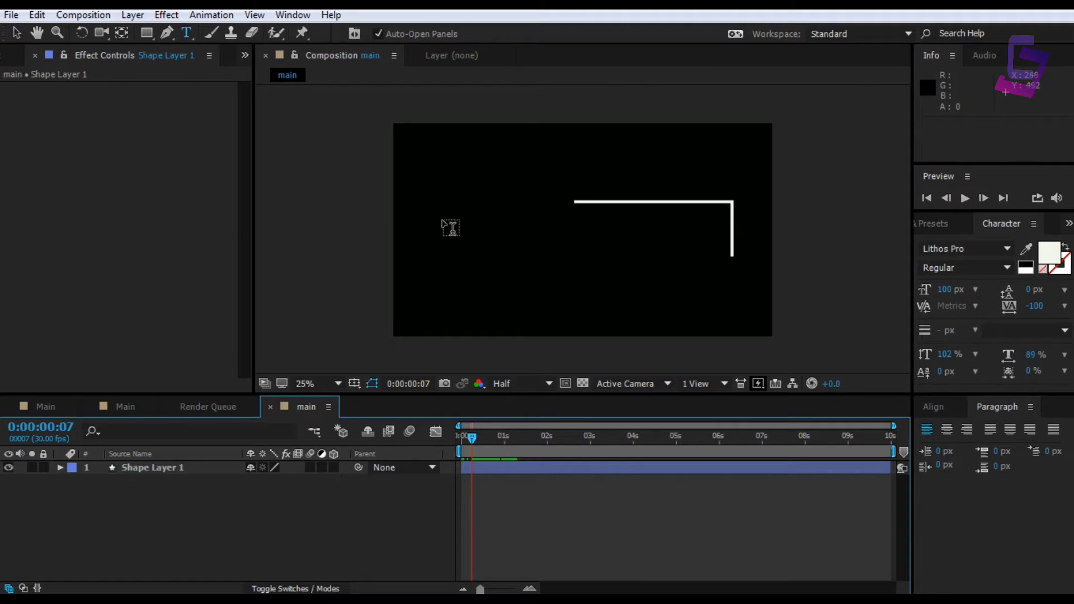
left_click(443, 227)
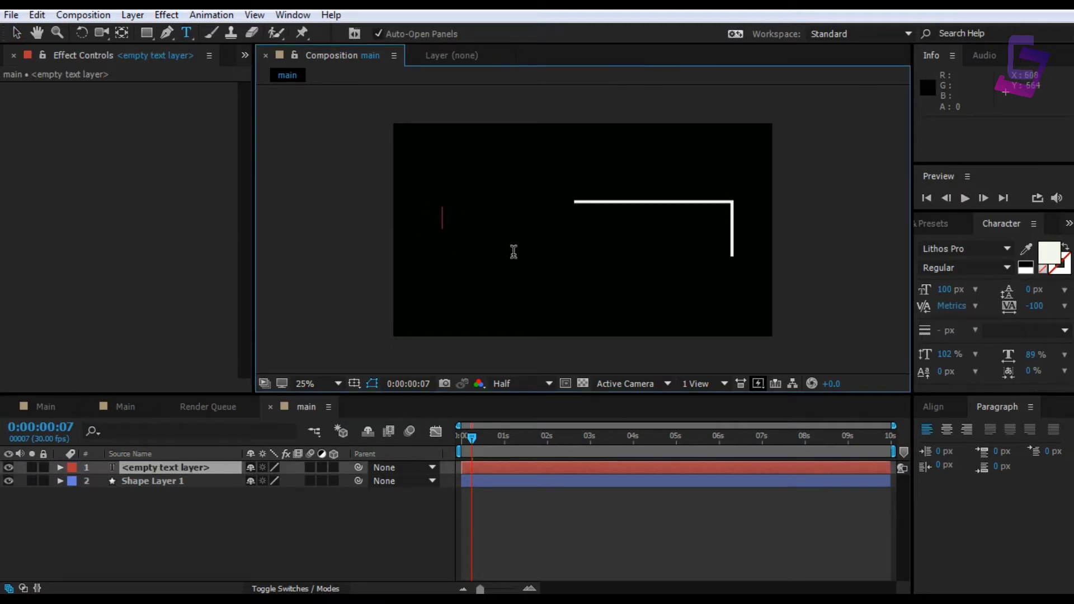
type("TEXT")
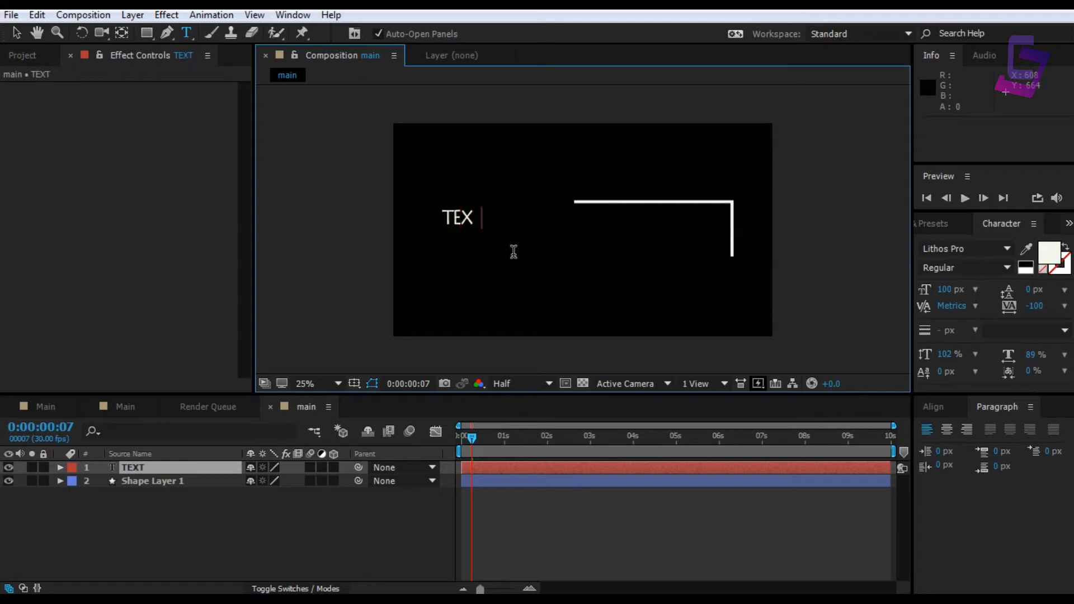
type(" EFFE")
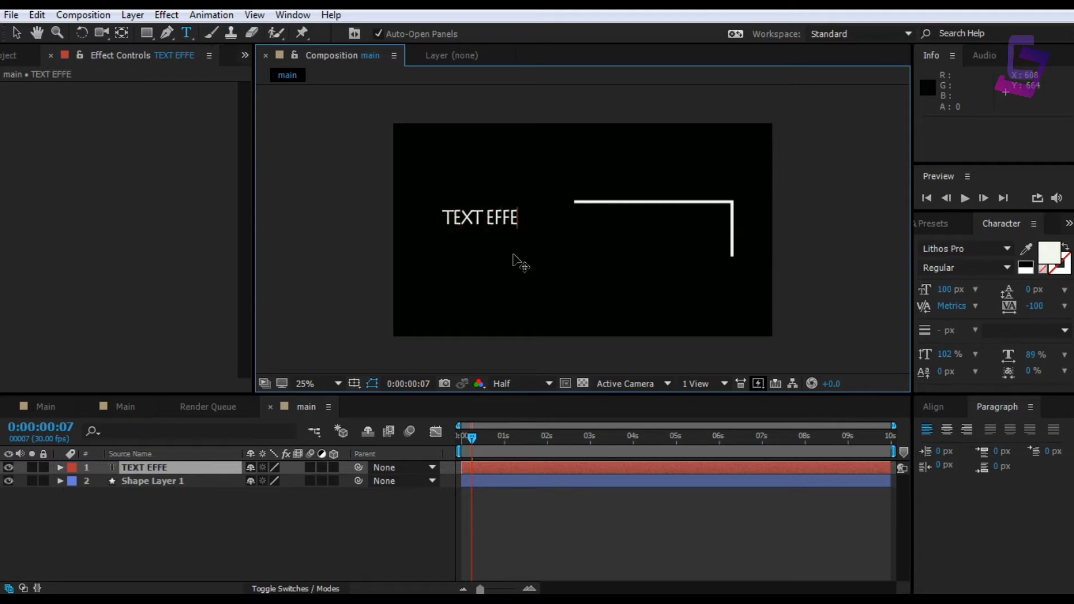
type("CT")
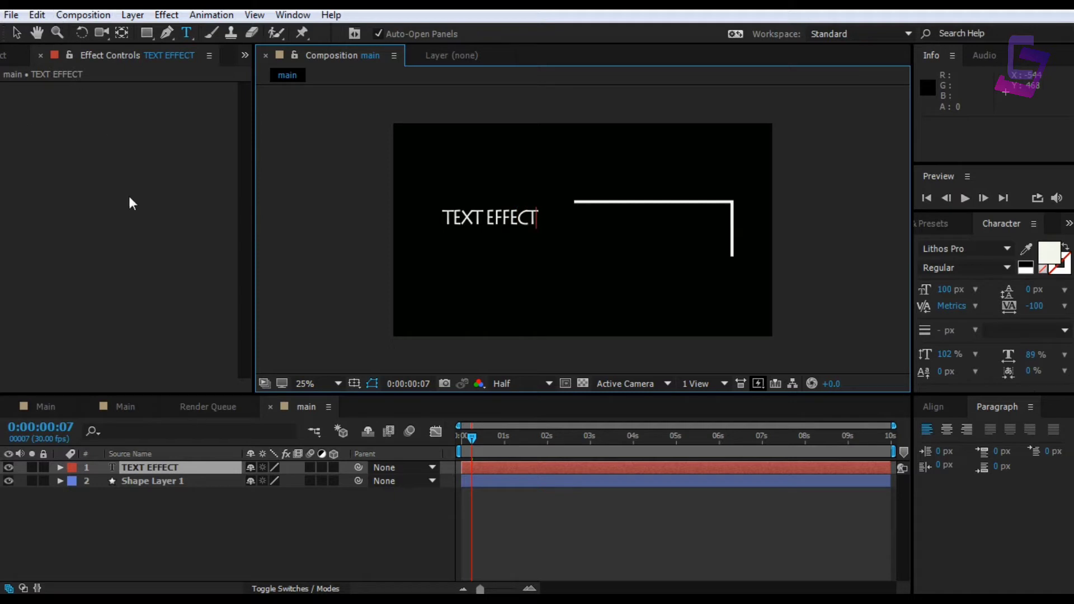
type("v")
left_click(17, 32)
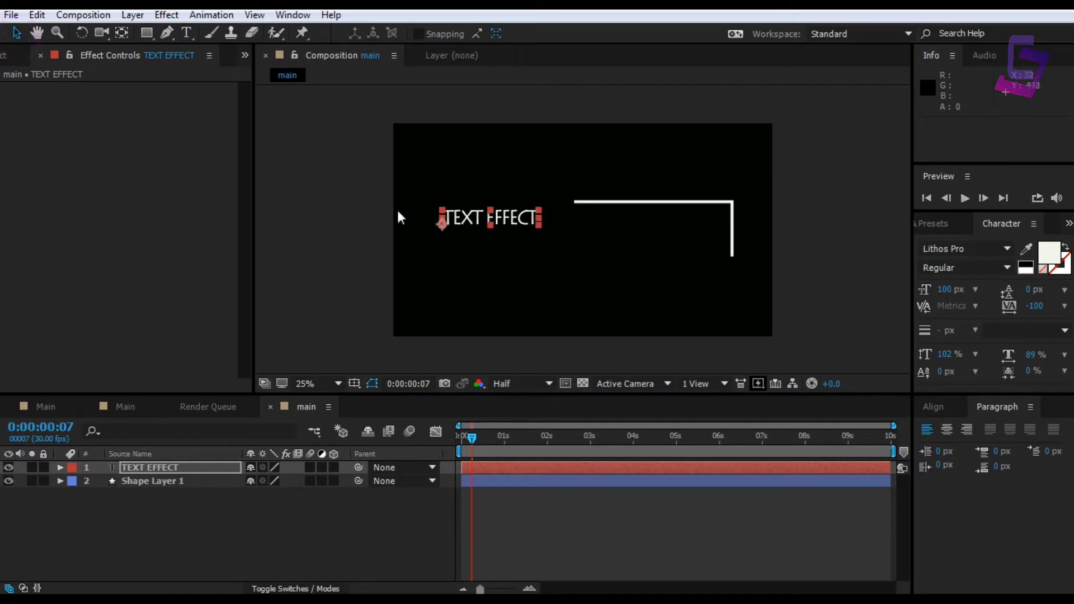
left_click_drag(511, 221, 538, 232)
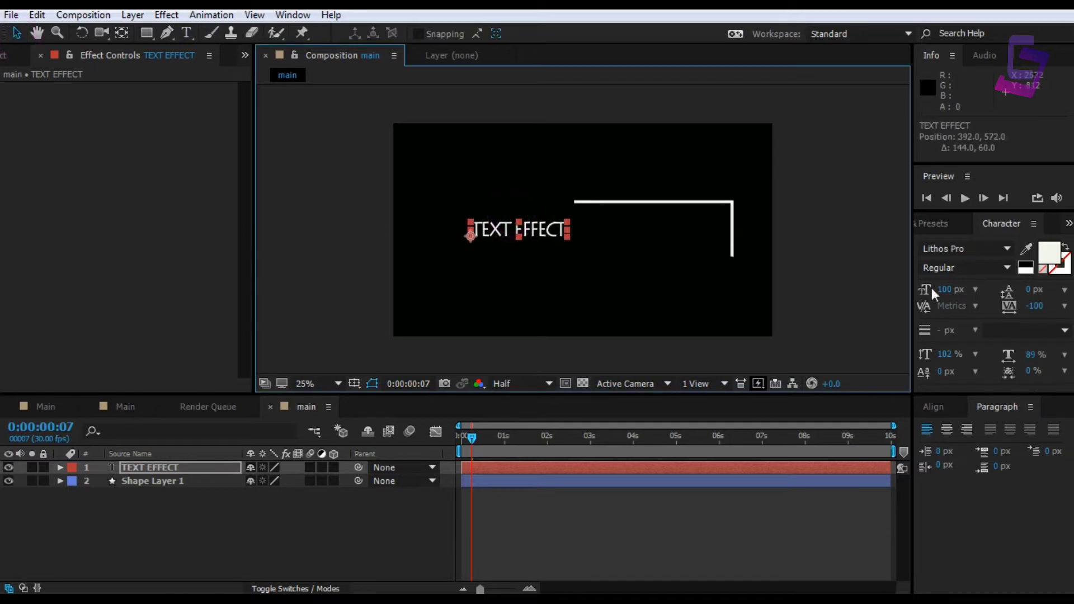
Step: Change the font of the "TEXT EFFECT" layer to Lucida Console
left_click(983, 249)
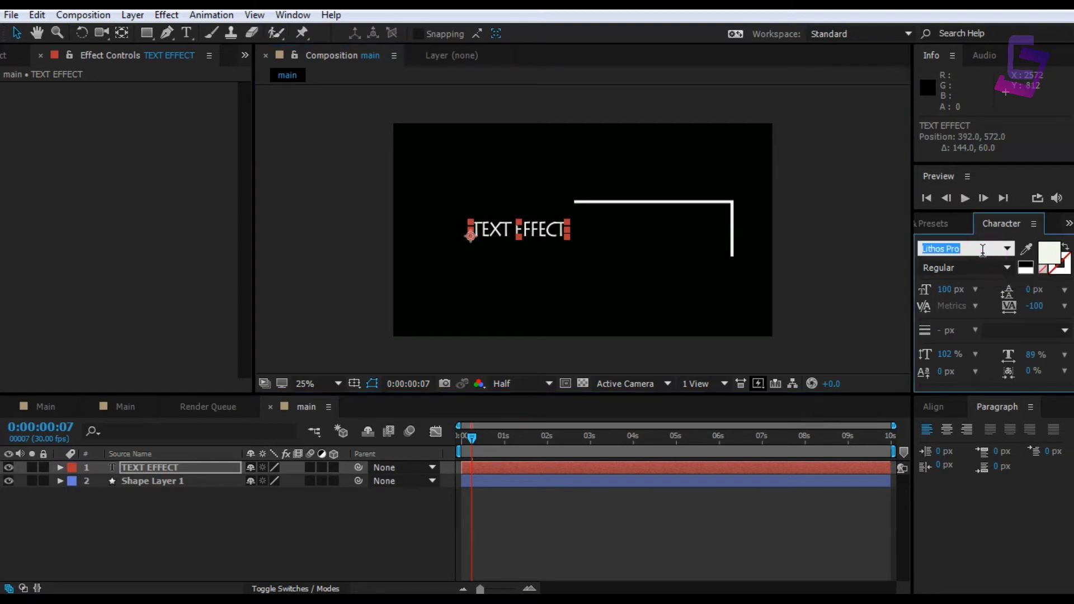
key("Up")
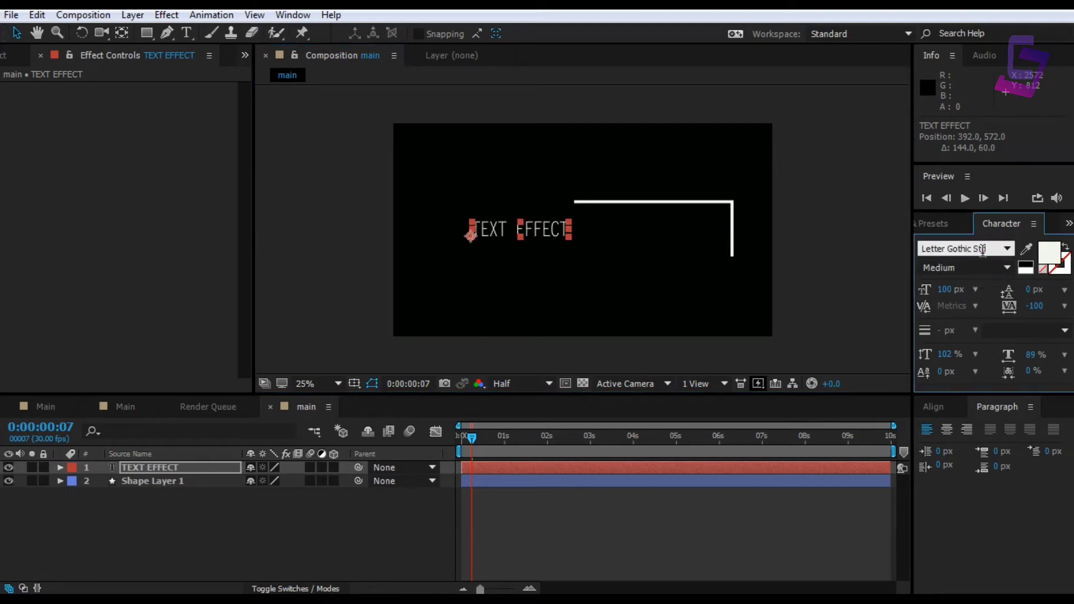
double_click(168, 467)
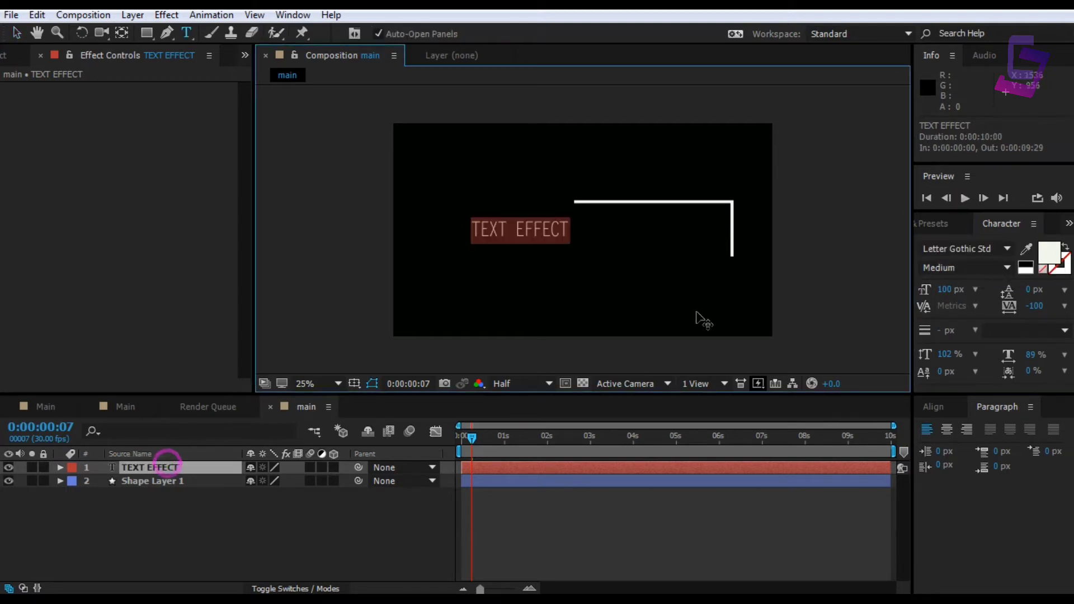
left_click(991, 248)
key("Up")
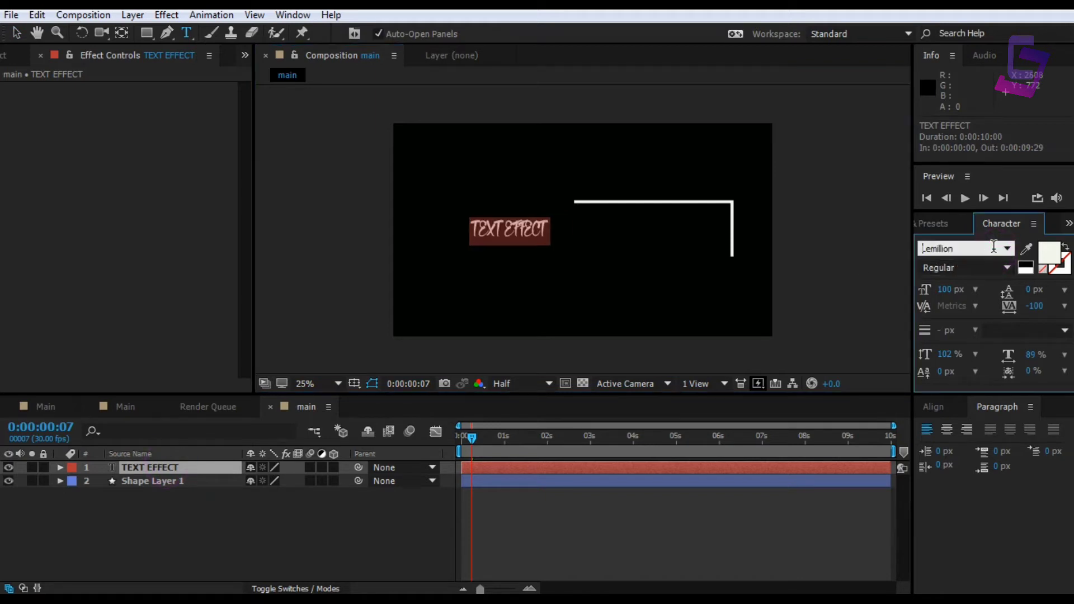
key("Down")
key("Down")
key("Down")
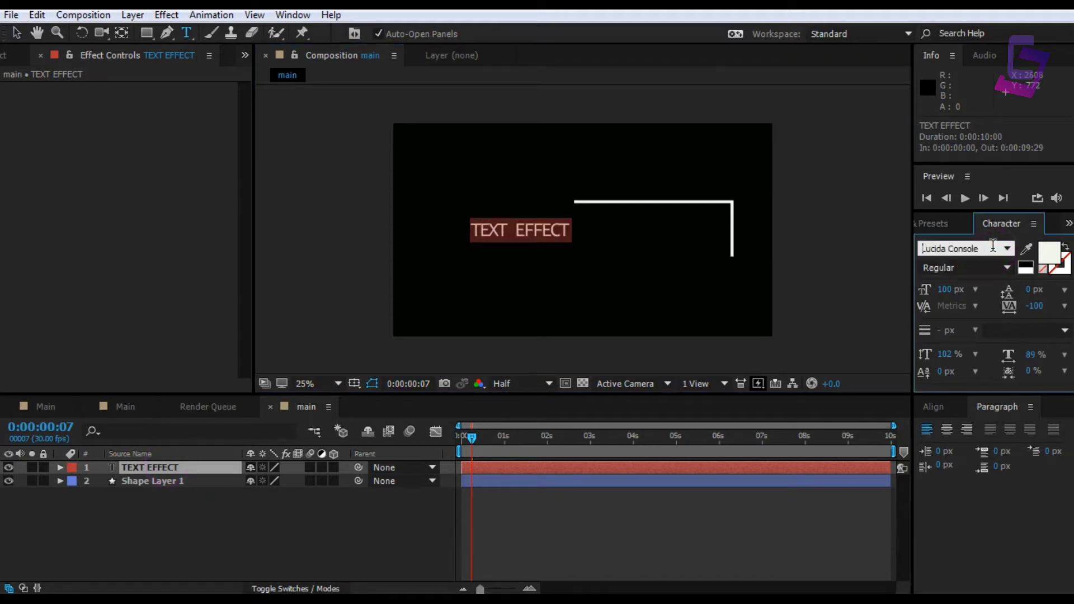
left_click(247, 504)
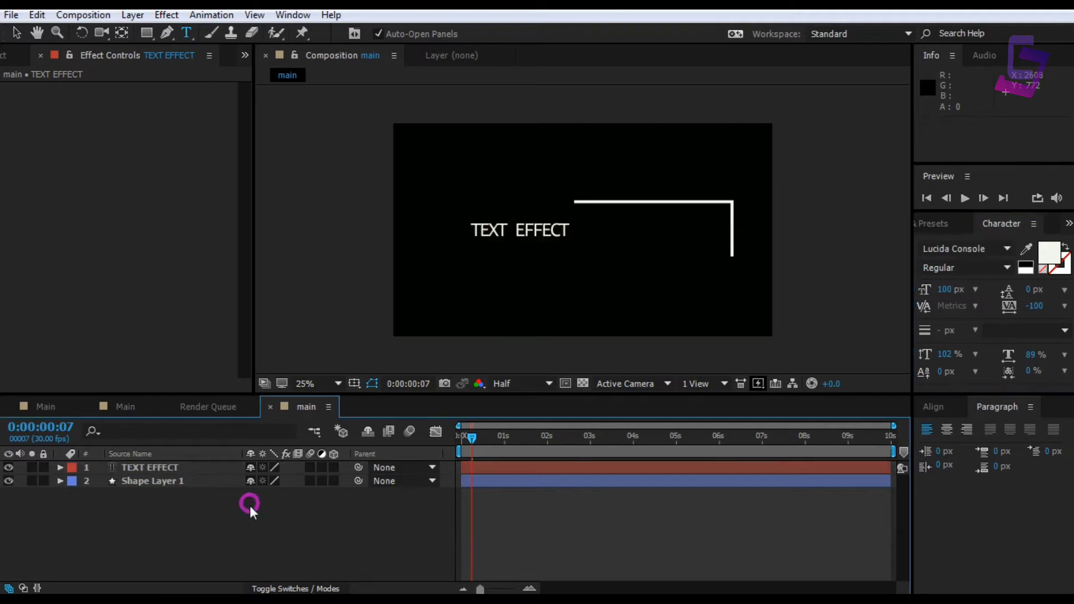
Step: Enlarge the "TEXT EFFECT" text to span most of the rectangle frame and place it at about position 352, 624
left_click(17, 34)
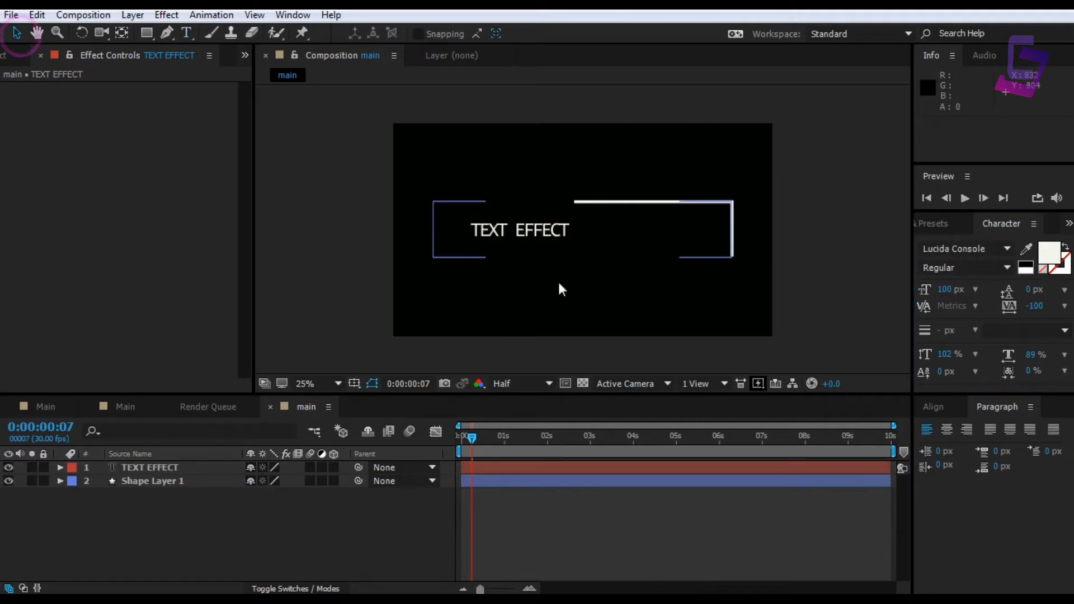
left_click(529, 231)
left_click_drag(571, 223, 686, 204)
left_click_drag(588, 240, 589, 244)
left_click_drag(688, 212, 723, 207)
mouse_move(661, 221)
left_mouse_down()
mouse_move(672, 228)
mouse_move(654, 230)
left_mouse_up()
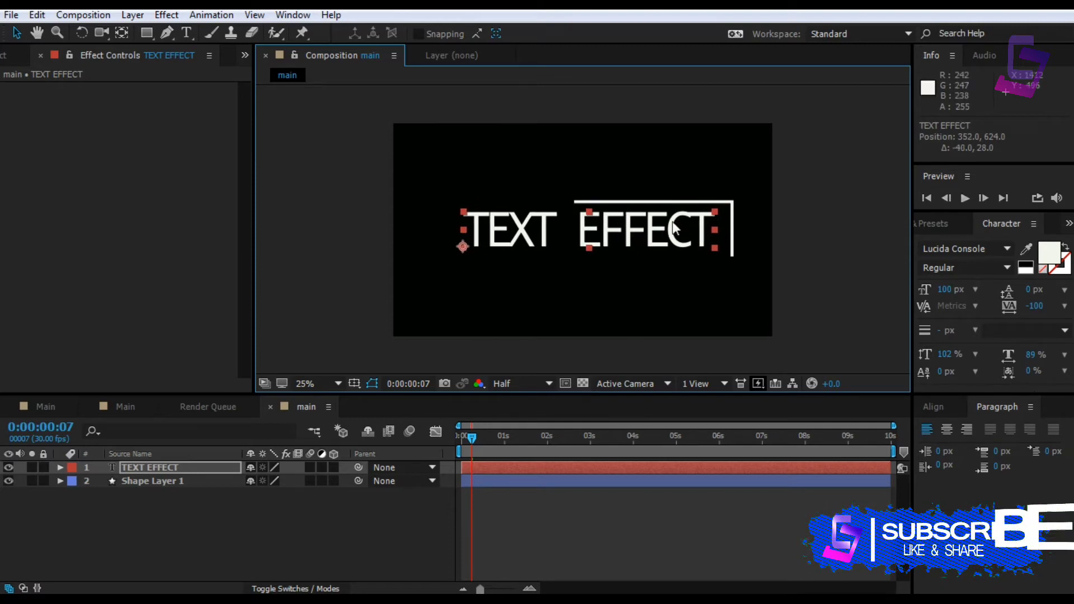
Step: Start keyframing the "TEXT EFFECT" layer's Position at 0:00:00:07 with the text shifted out past the frame's right edge at 1850, 624
left_click(211, 469)
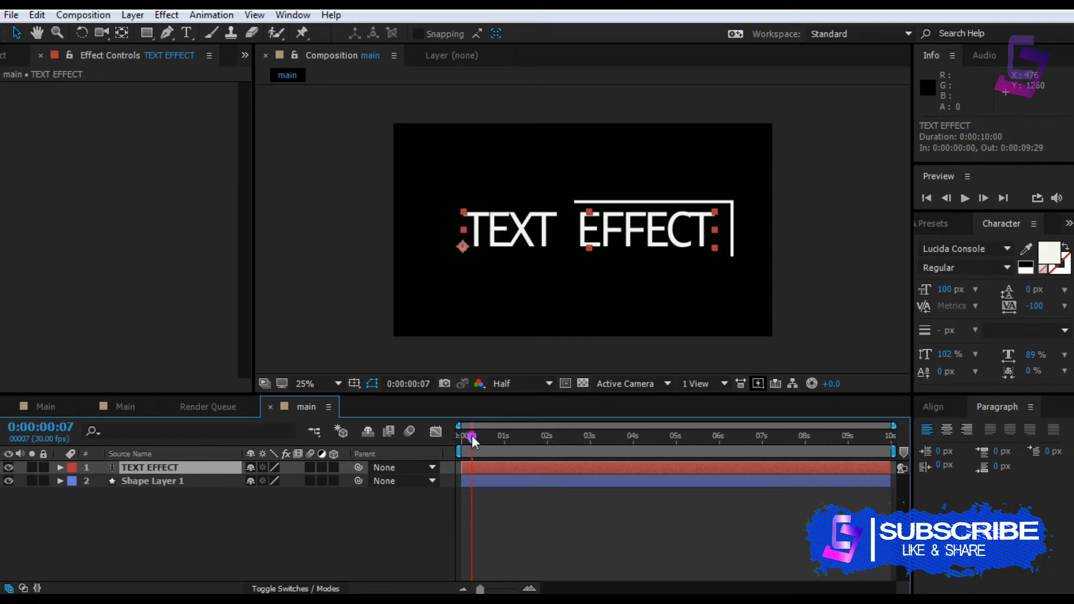
left_click_drag(470, 442, 470, 435)
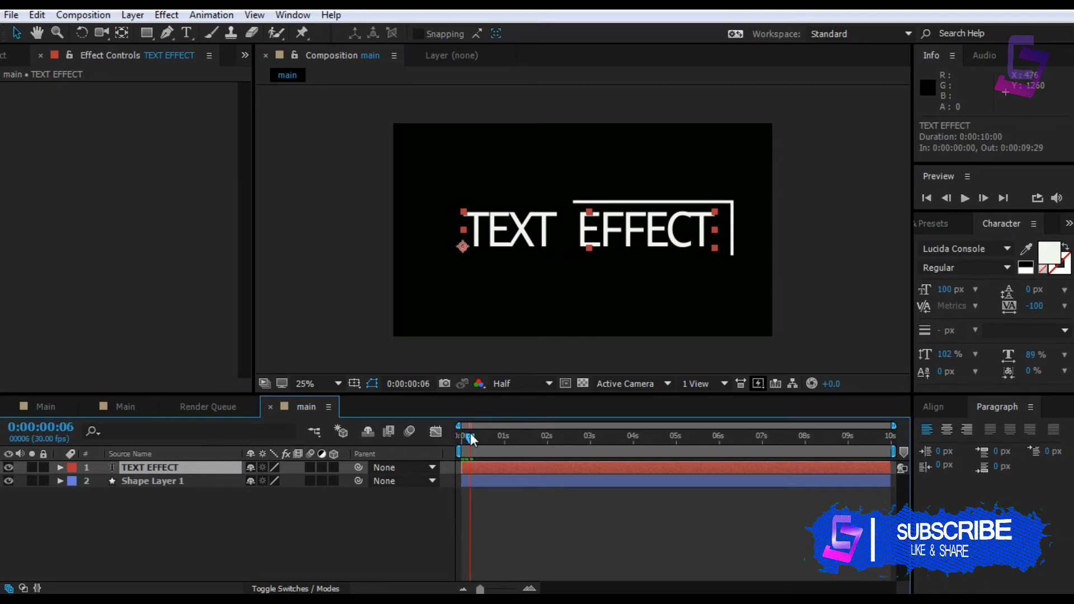
left_click(186, 470)
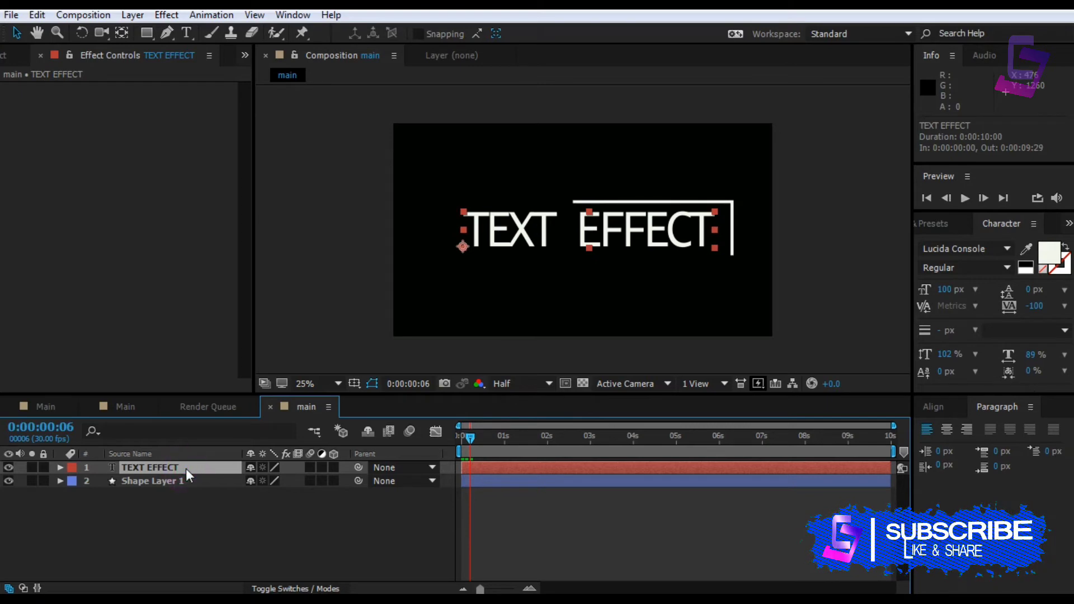
key("p")
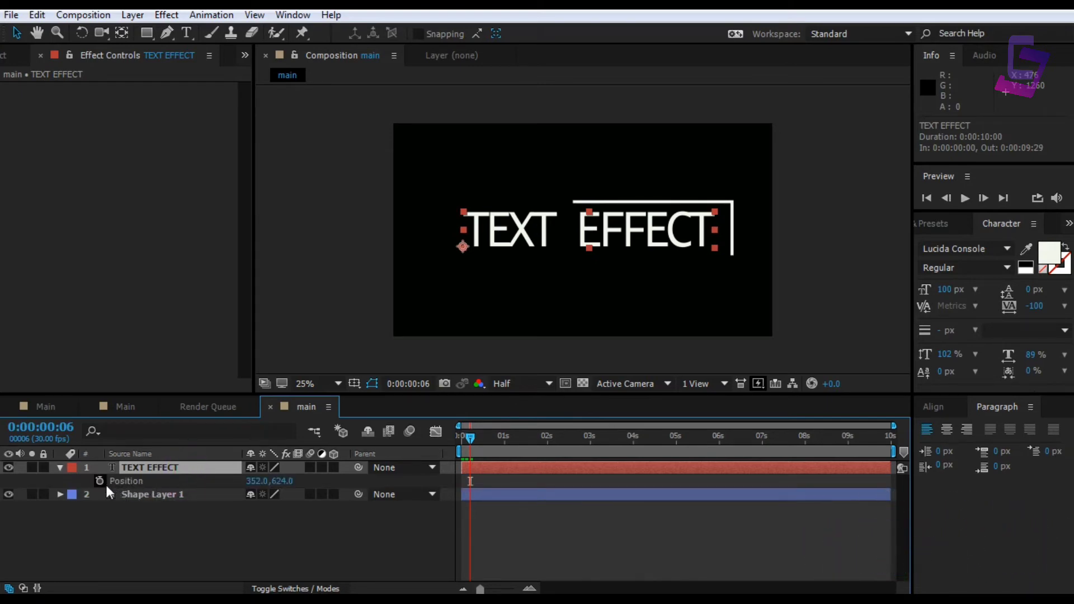
left_click_drag(470, 439, 470, 443)
left_click(99, 480)
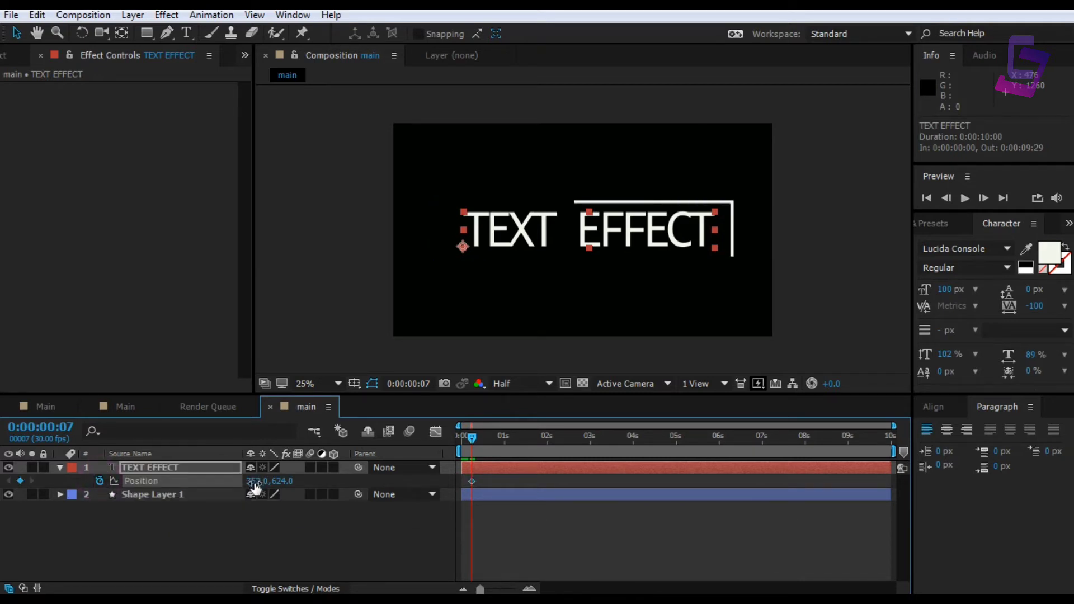
left_click_drag(253, 489, 888, 476)
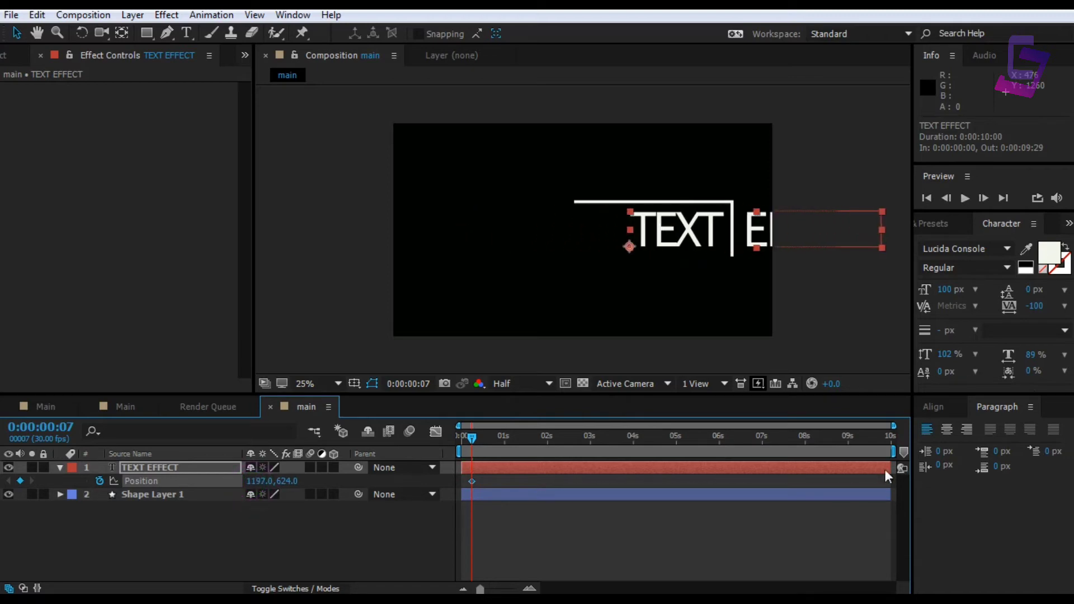
left_click_drag(257, 480, 771, 479)
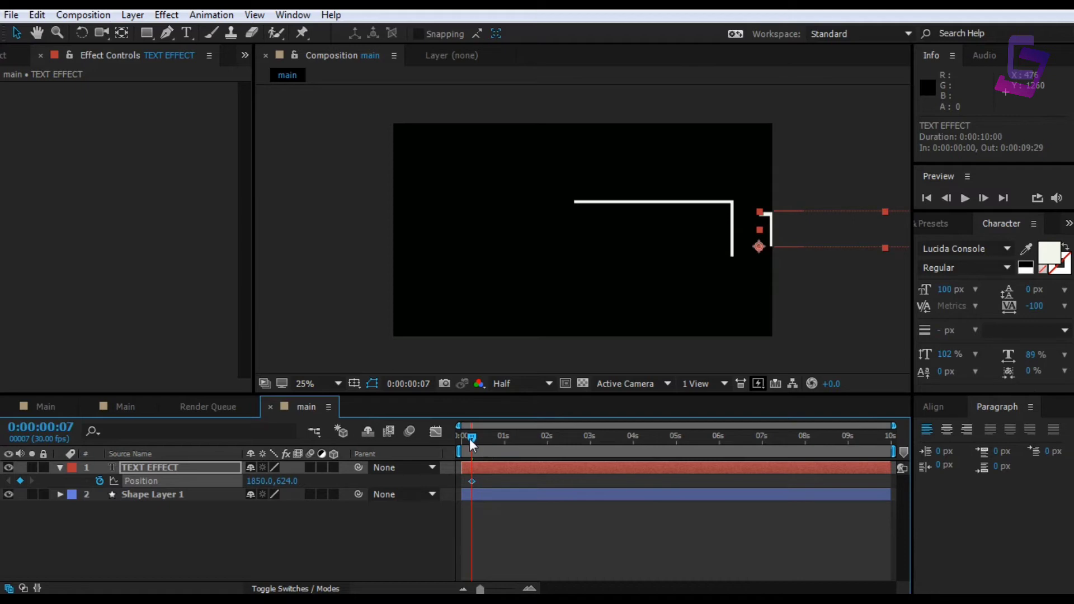
Step: Add a second Position keyframe to the "TEXT EFFECT" layer at 0:00:01:21 with the value 195, 624
left_click_drag(469, 438, 520, 444)
left_click_drag(522, 441, 533, 441)
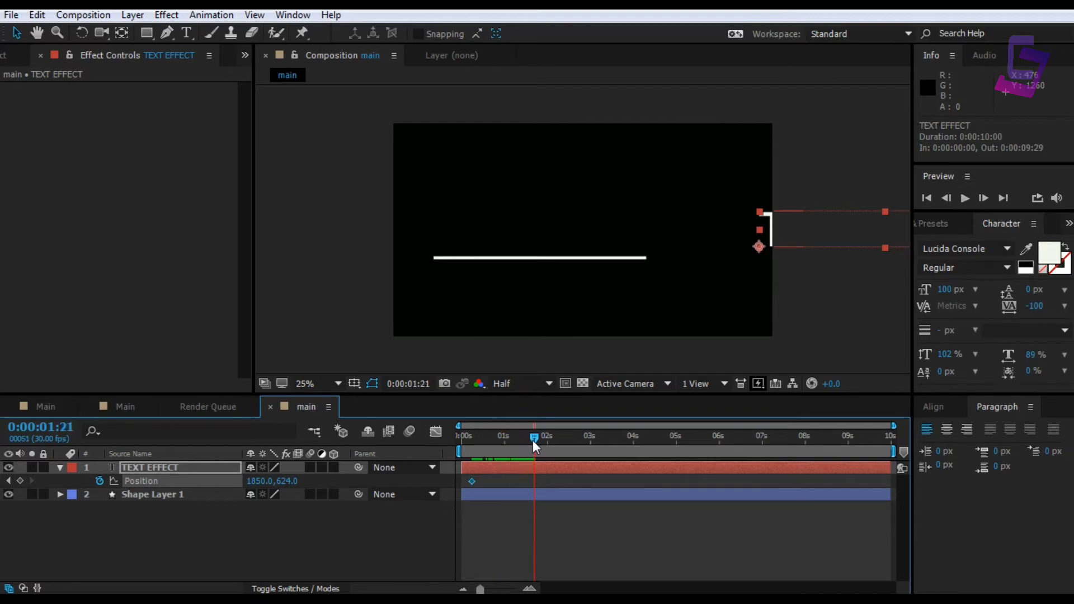
left_click_drag(263, 483, 71, 493)
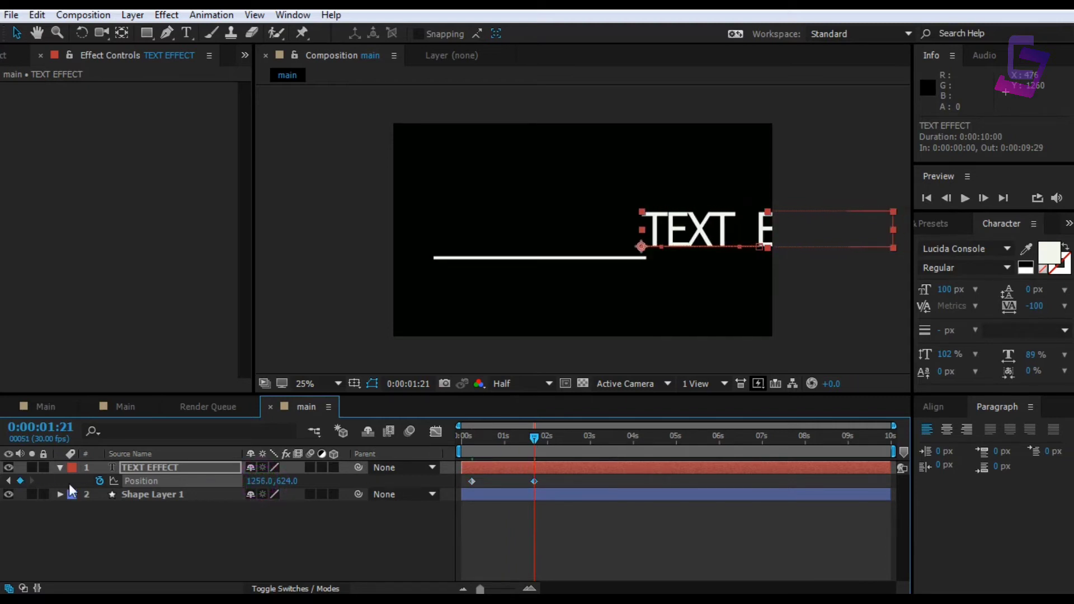
left_click_drag(263, 481, 141, 496)
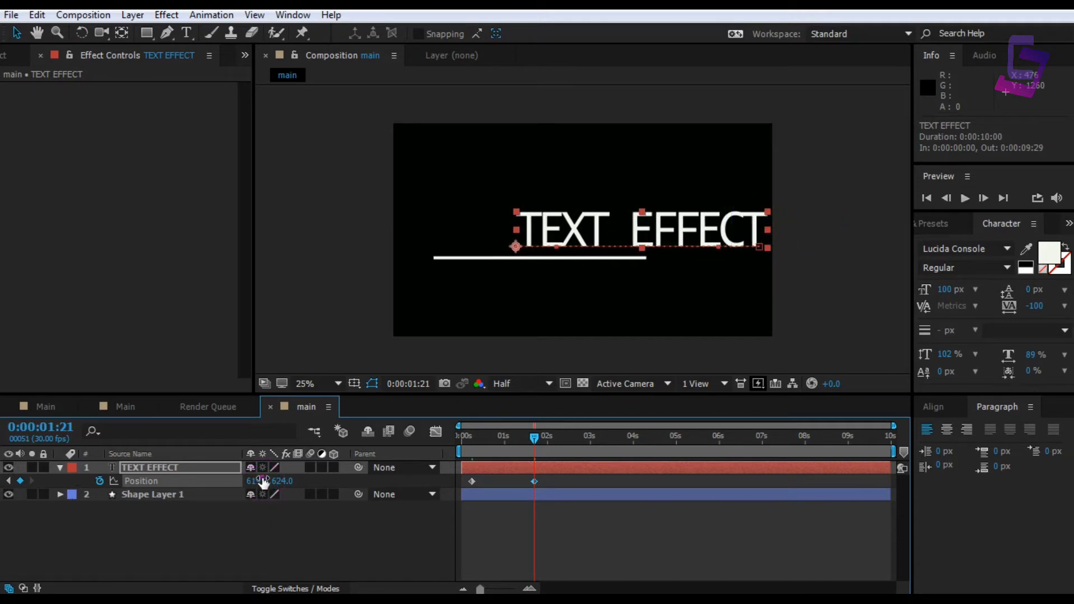
left_click_drag(263, 483, 183, 483)
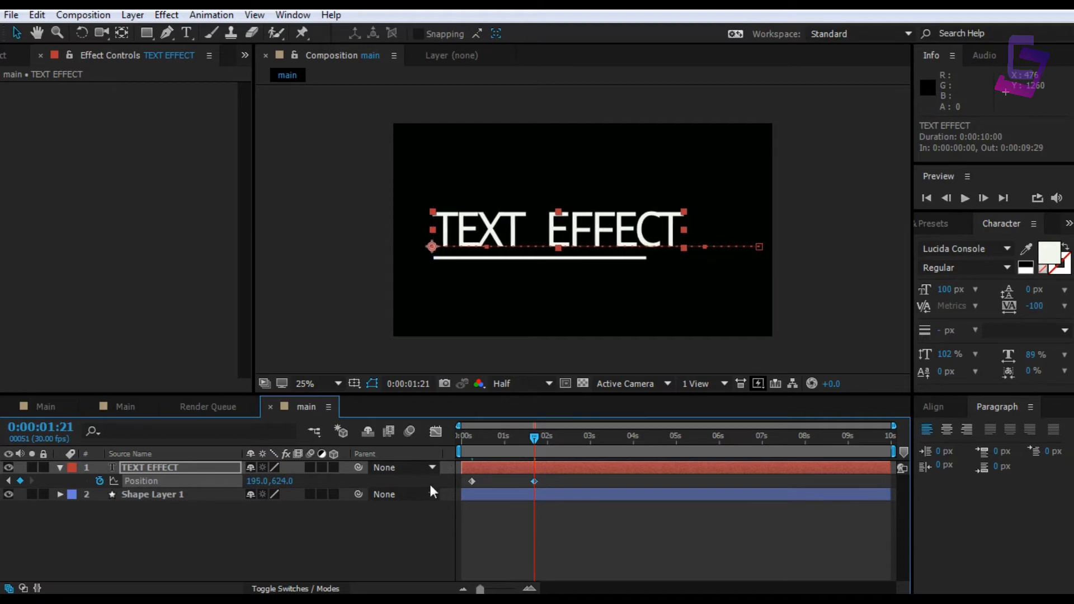
Step: Play the text's slide-in from the first frame and retime its ending Position keyframe to 0:00:01:15
left_click_drag(536, 442, 447, 442)
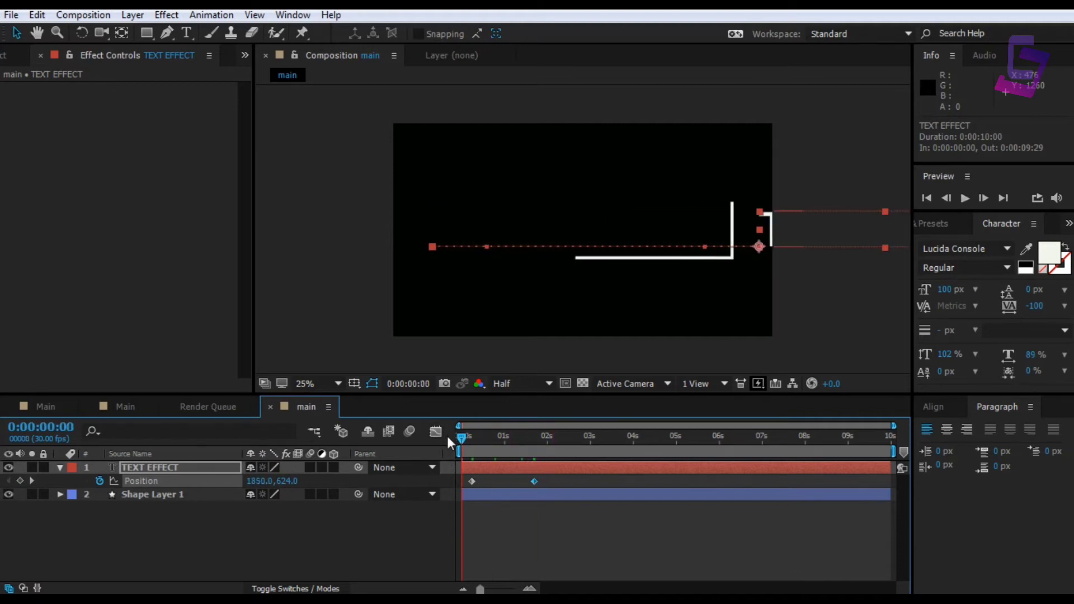
key("space")
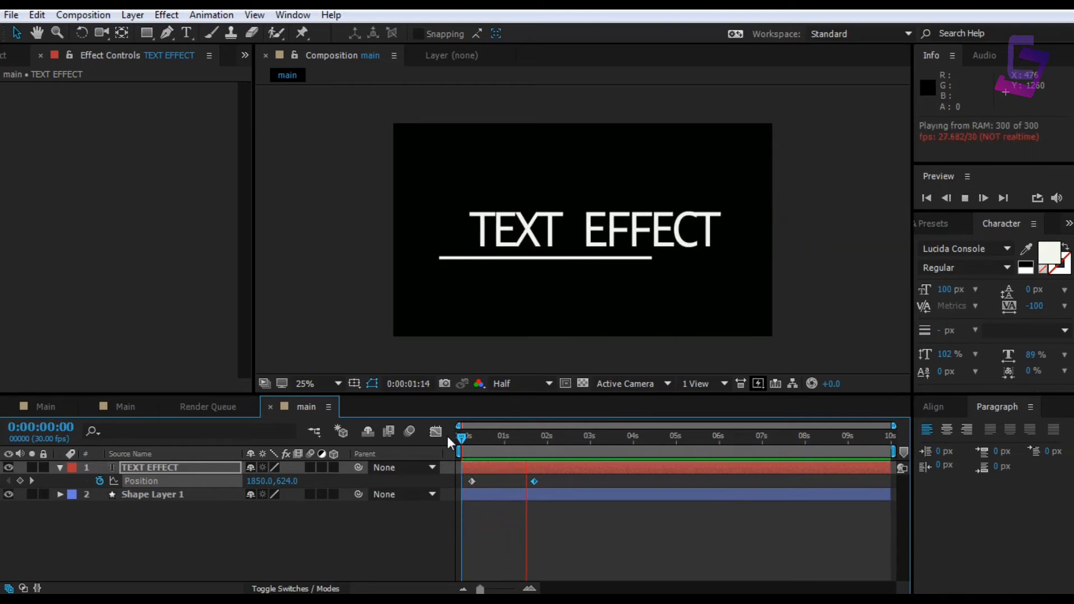
left_click_drag(460, 439, 509, 442)
left_click_drag(535, 481, 526, 482)
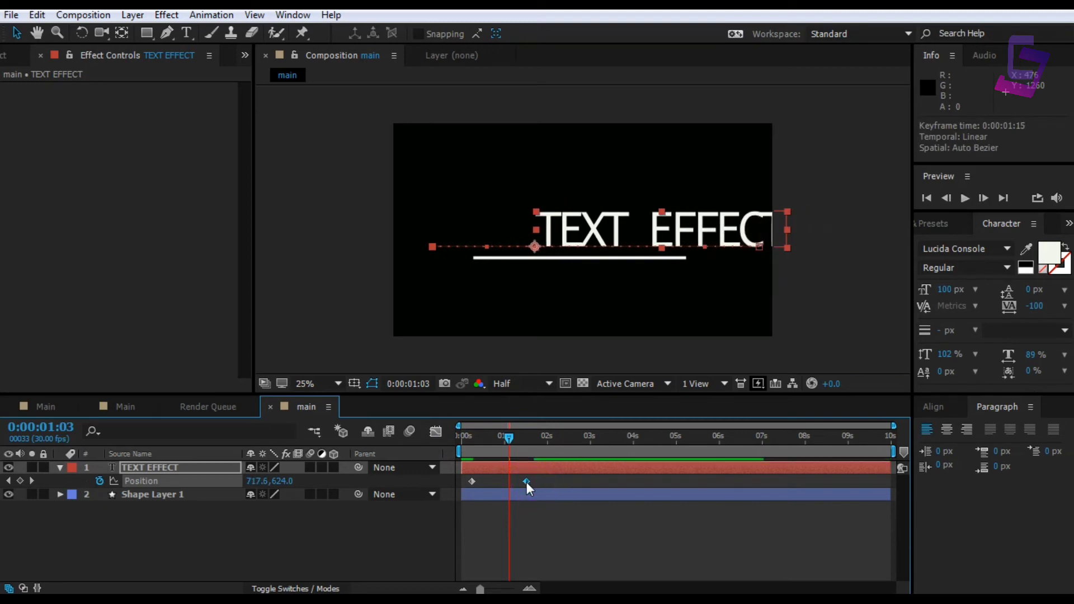
Step: Play the retimed slide-in from the first frame and scrub to 0:00:00:19
left_click_drag(510, 442, 462, 441)
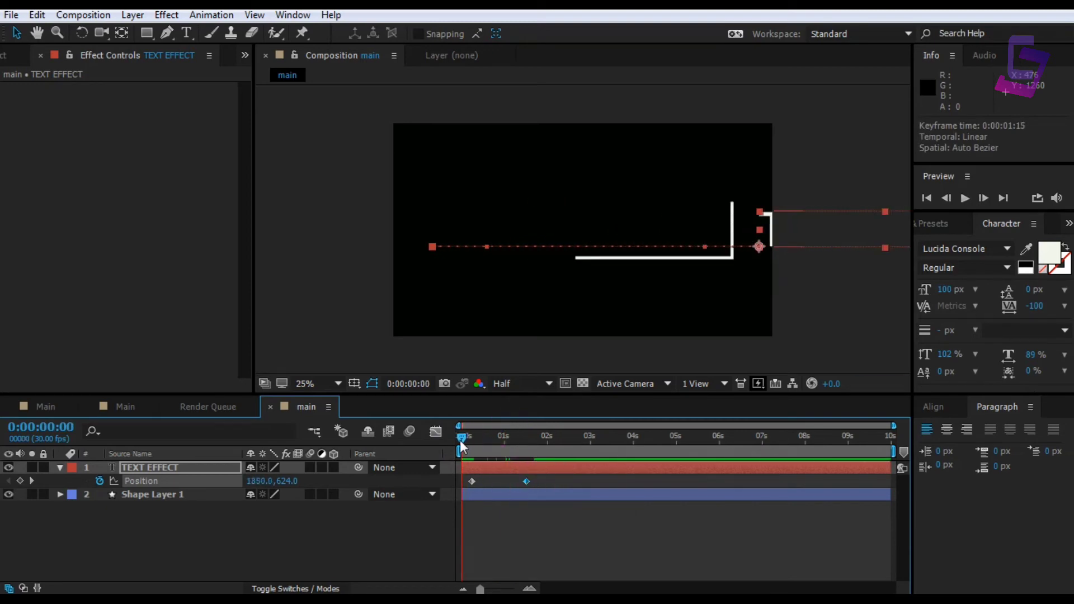
key("space")
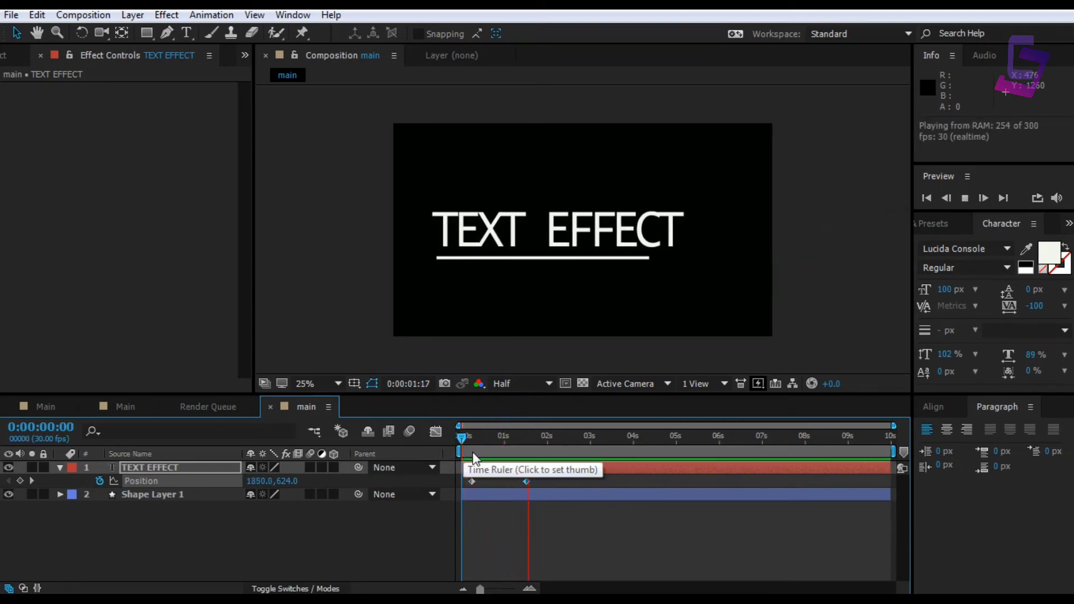
left_click_drag(471, 444, 489, 435)
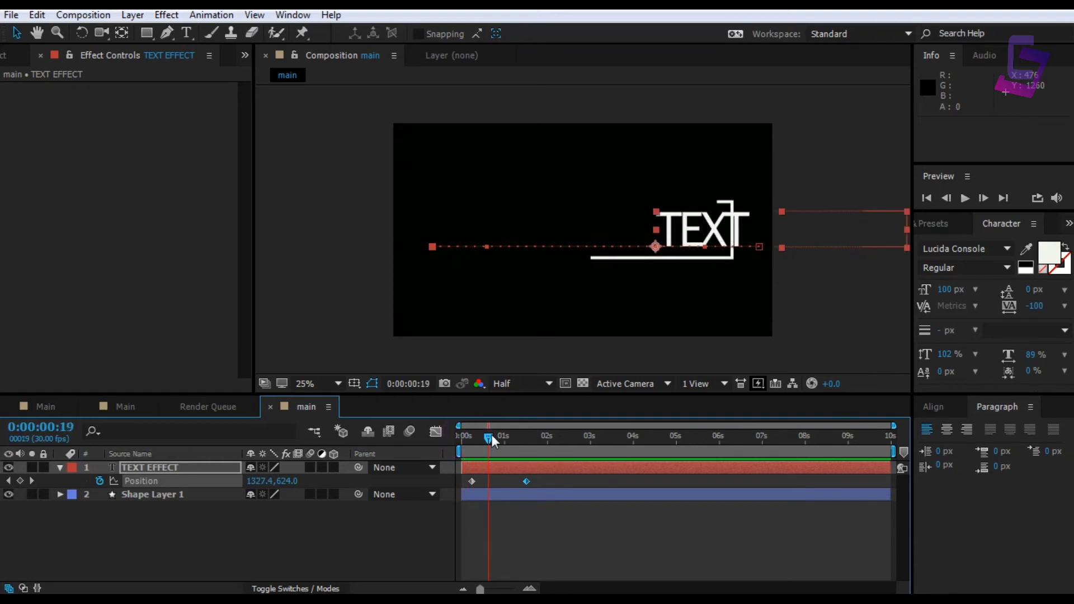
Step: Apply Easy Ease to both Position keyframes of the "TEXT EFFECT" layer
left_click(532, 516)
left_click_drag(542, 485, 468, 478)
key("F9")
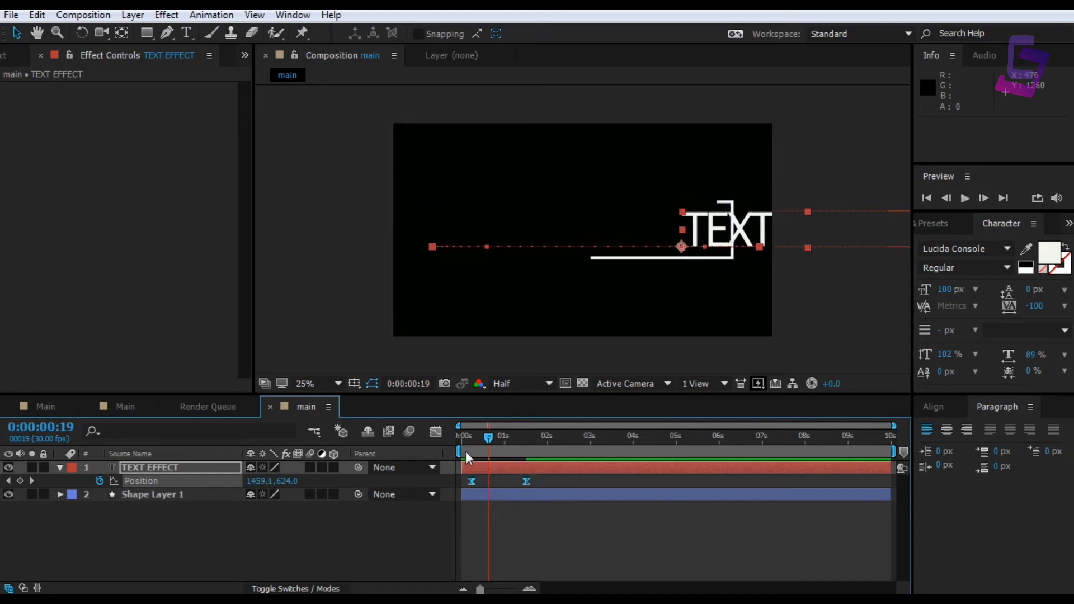
Step: Reshape the Position speed graph so the text moves fastest early, peaking at about 5411 px/sec, and slows toward the end
left_click(436, 432)
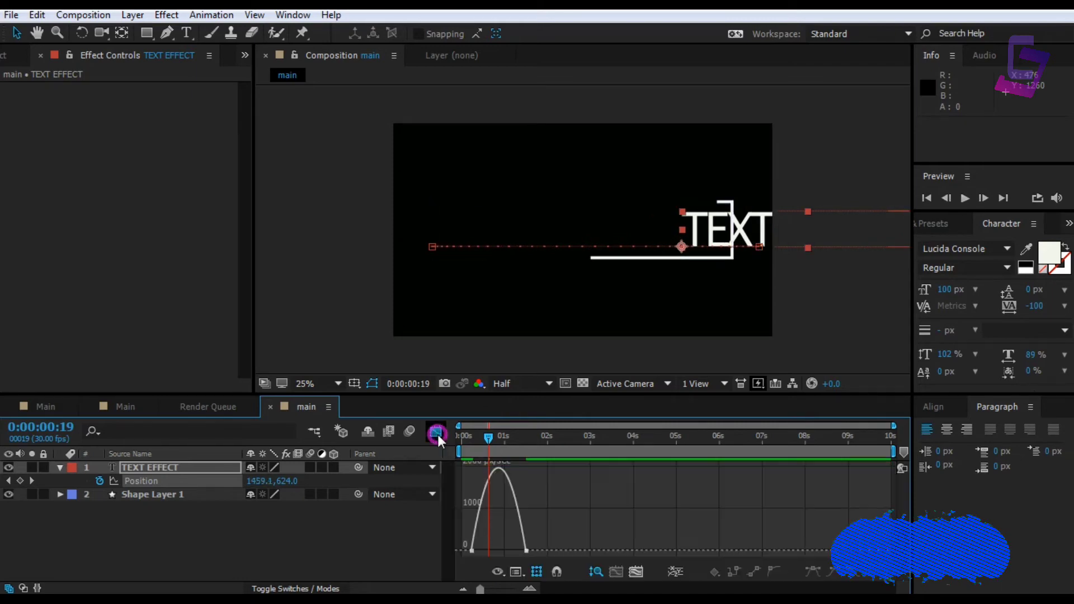
left_click_drag(512, 540, 486, 552)
left_click(436, 432)
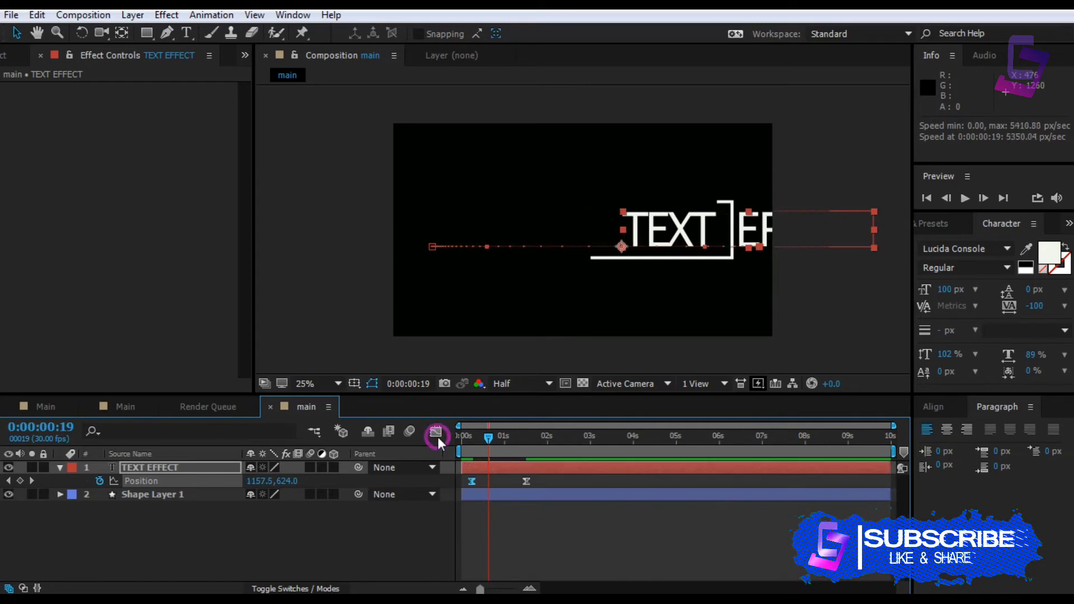
Step: Play the eased text animation from the first frame, scrub to 0:00:01:19 and collapse the "TEXT EFFECT" layer's properties
left_click(473, 436)
left_click_drag(473, 435, 458, 434)
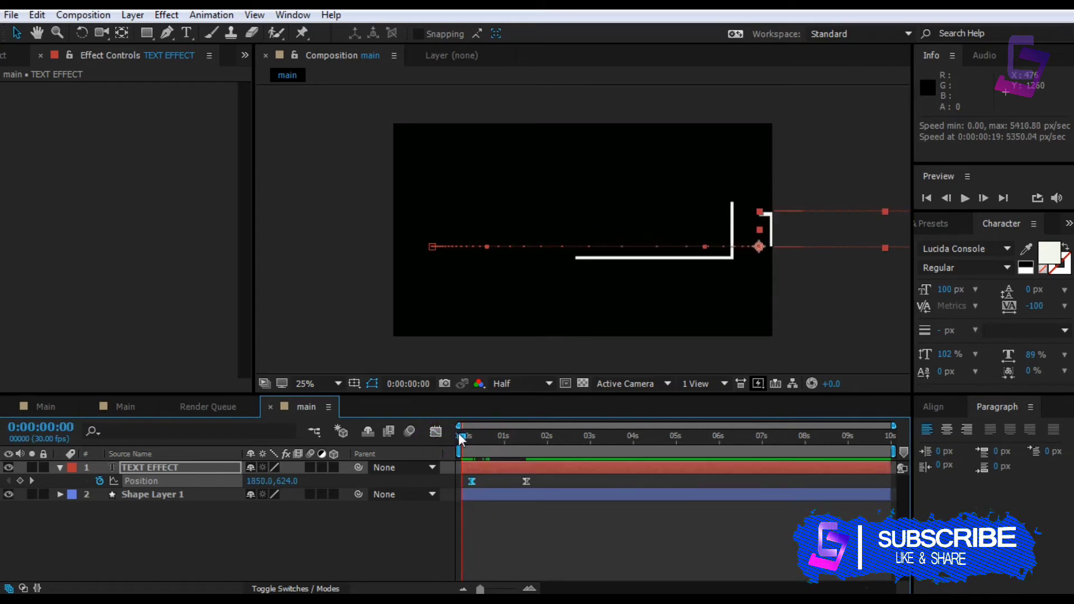
key("space")
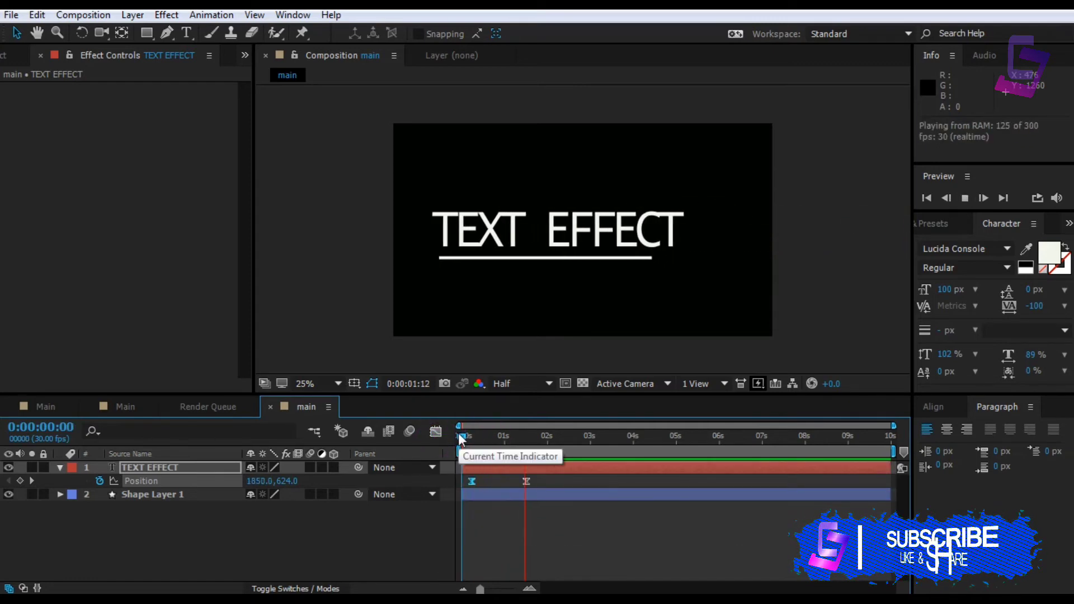
left_click_drag(459, 434, 535, 446)
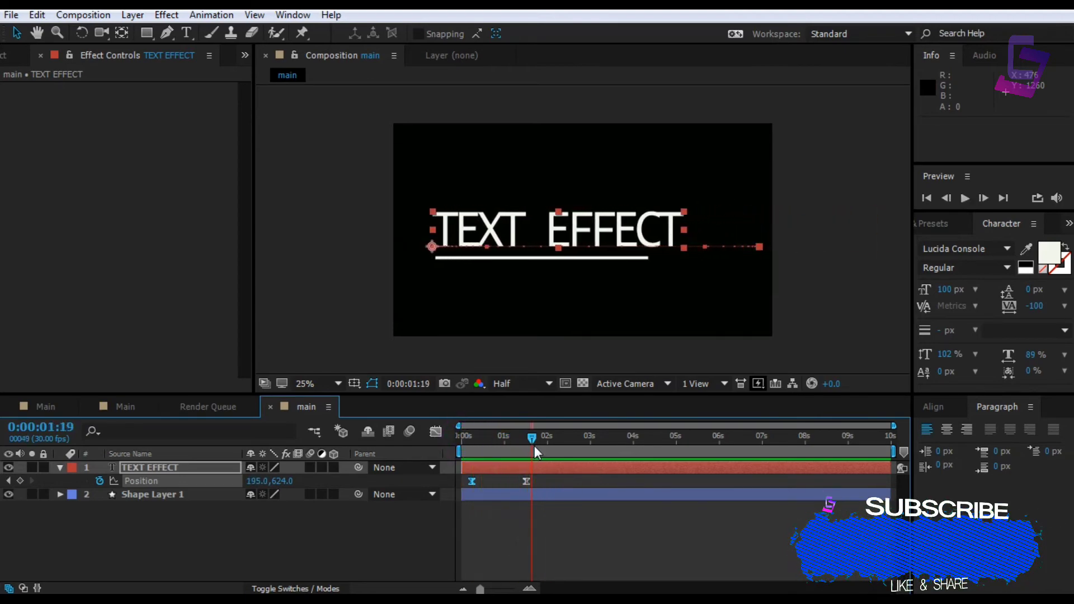
left_click(64, 469)
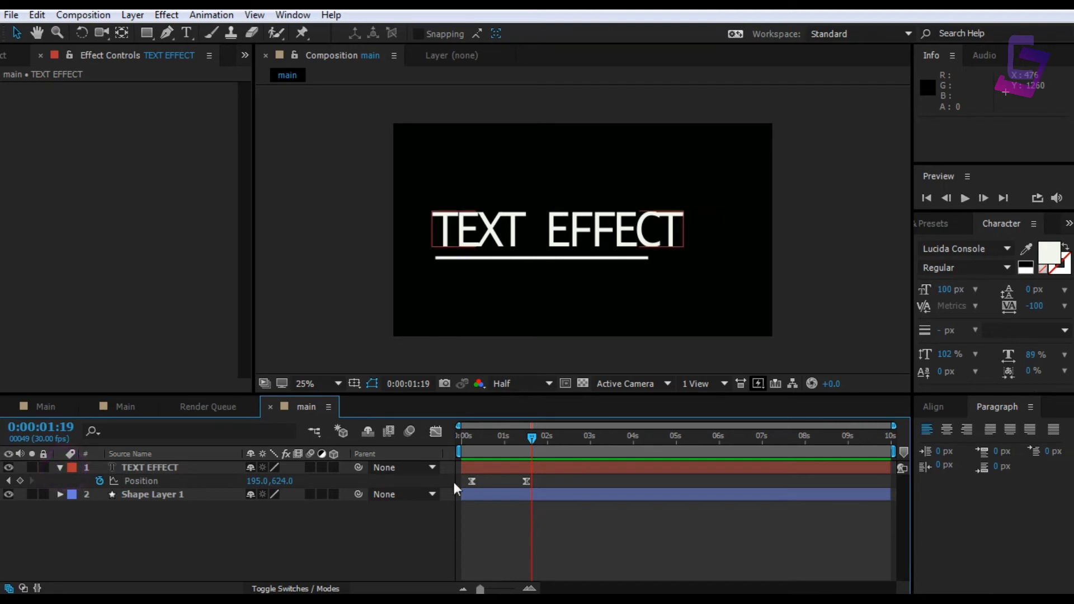
left_click(61, 468)
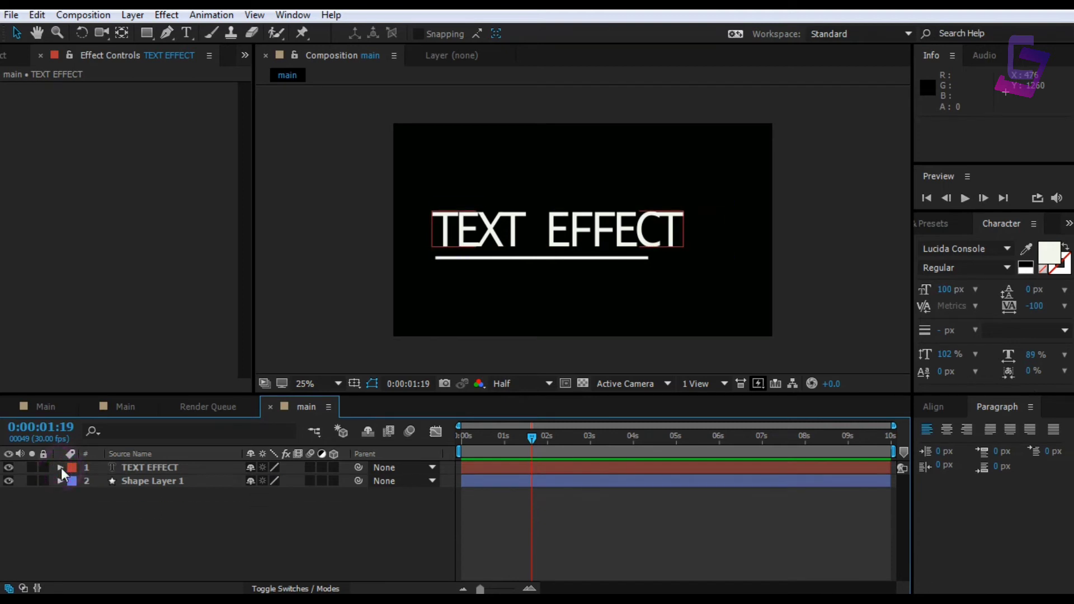
Step: Apply the CC Radial Fast Blur effect to Shape Layer 1 with the time set to 0:00:00:26
left_click_drag(533, 434, 498, 437)
left_click(178, 481)
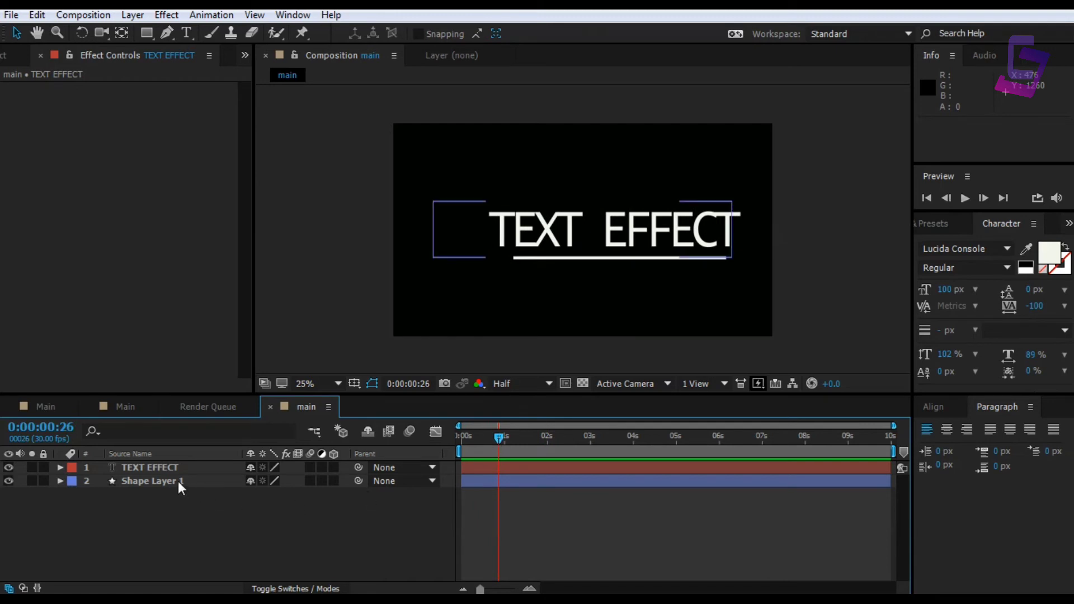
left_click(162, 19)
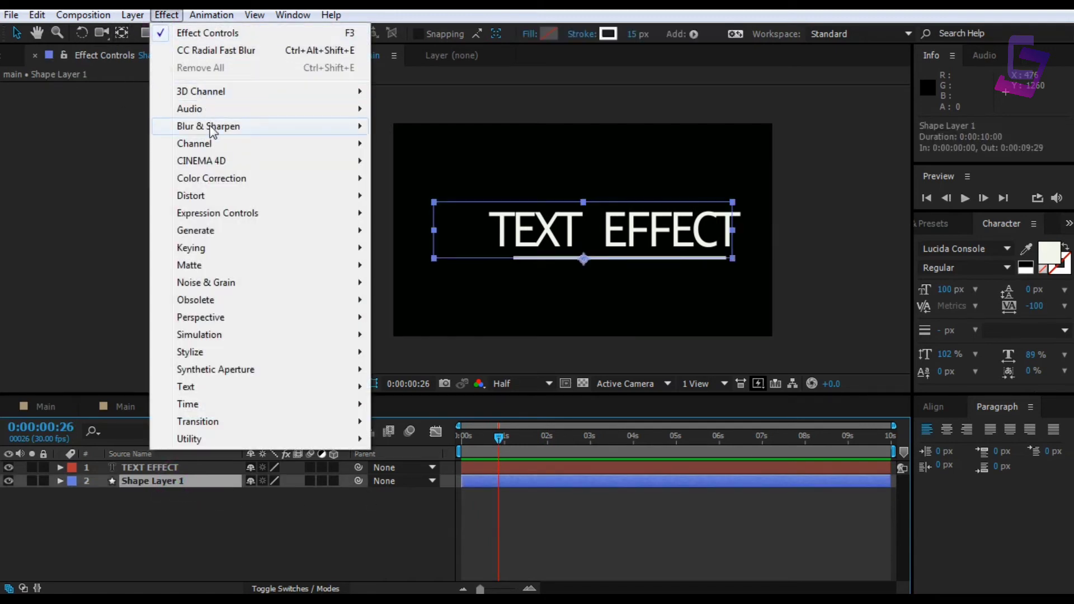
mouse_move(213, 132)
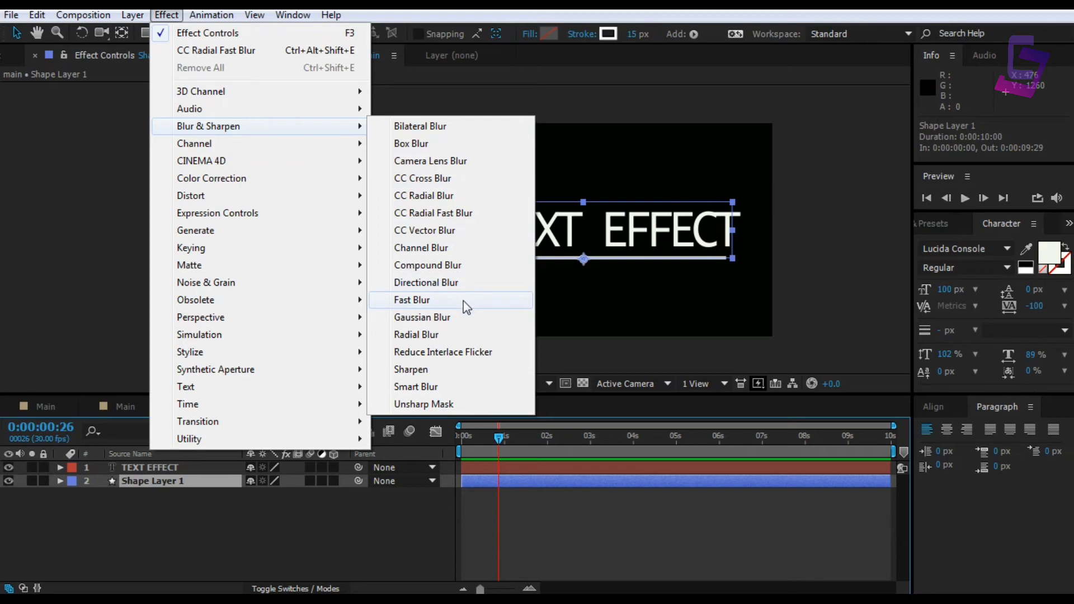
left_click(457, 216)
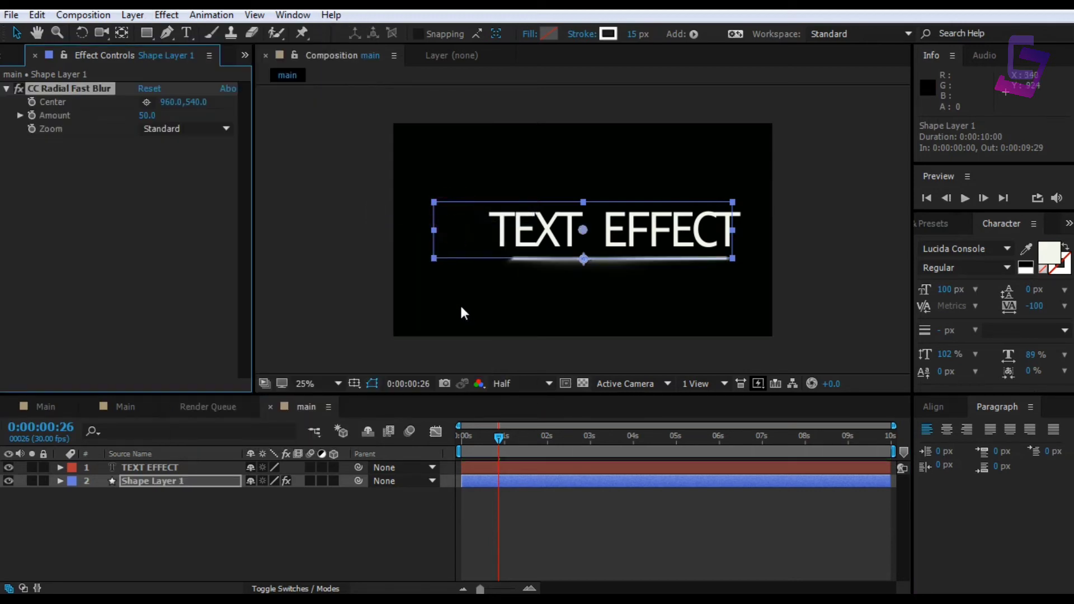
Step: Set the CC Radial Fast Blur amount on Shape Layer 1 to 40 and scrub to 0:00:01:08 to check the blur
mouse_move(146, 115)
left_mouse_down()
mouse_move(157, 115)
mouse_move(128, 115)
mouse_move(181, 108)
mouse_move(159, 107)
left_mouse_up()
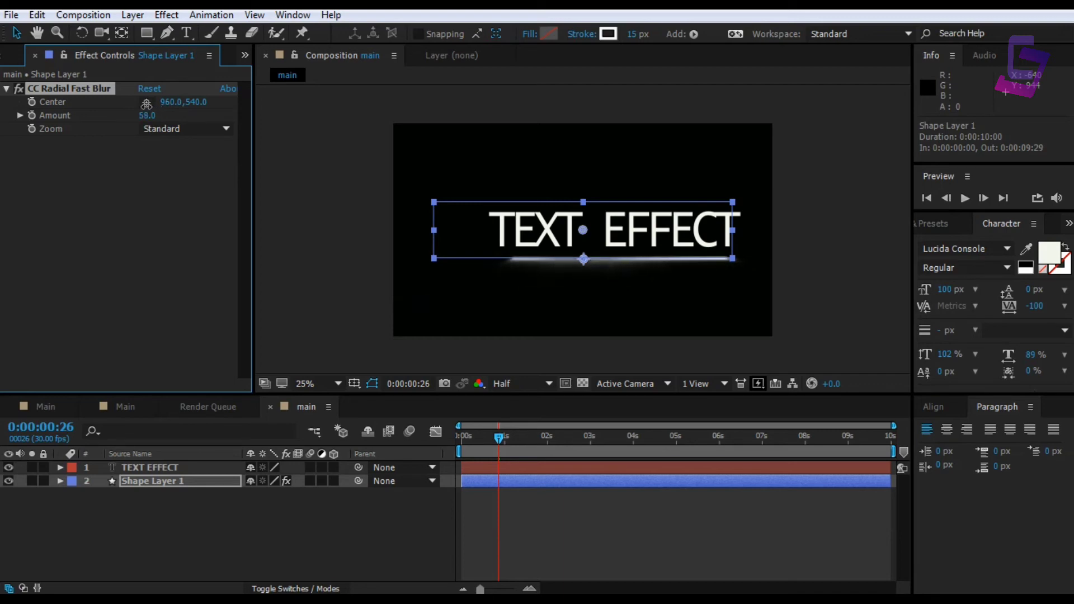
type("40")
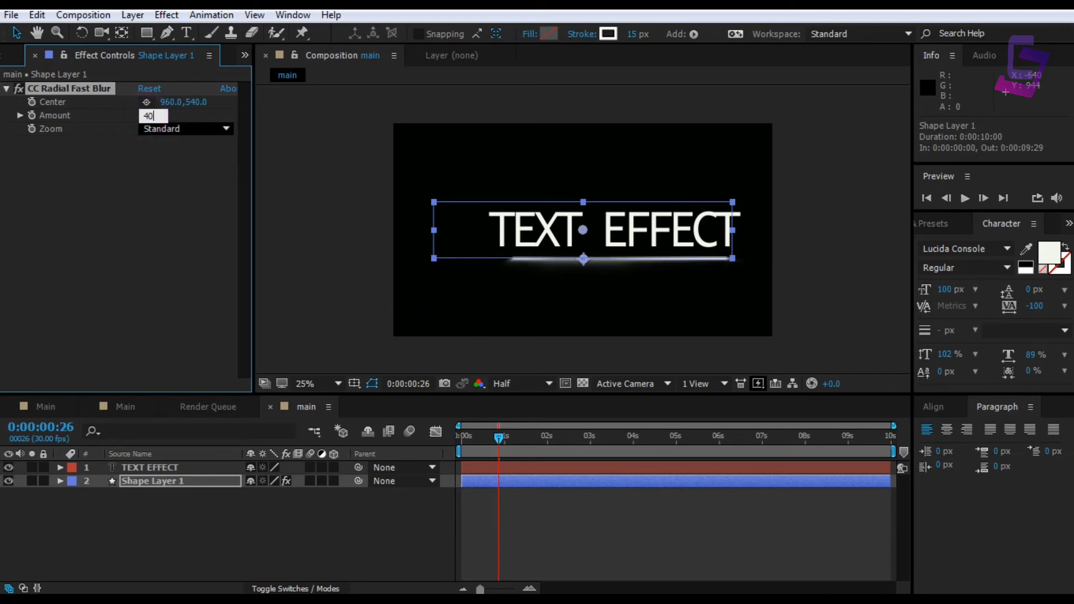
key("Return")
mouse_move(502, 441)
left_mouse_down()
mouse_move(475, 436)
mouse_move(510, 433)
left_mouse_up()
left_click(403, 509)
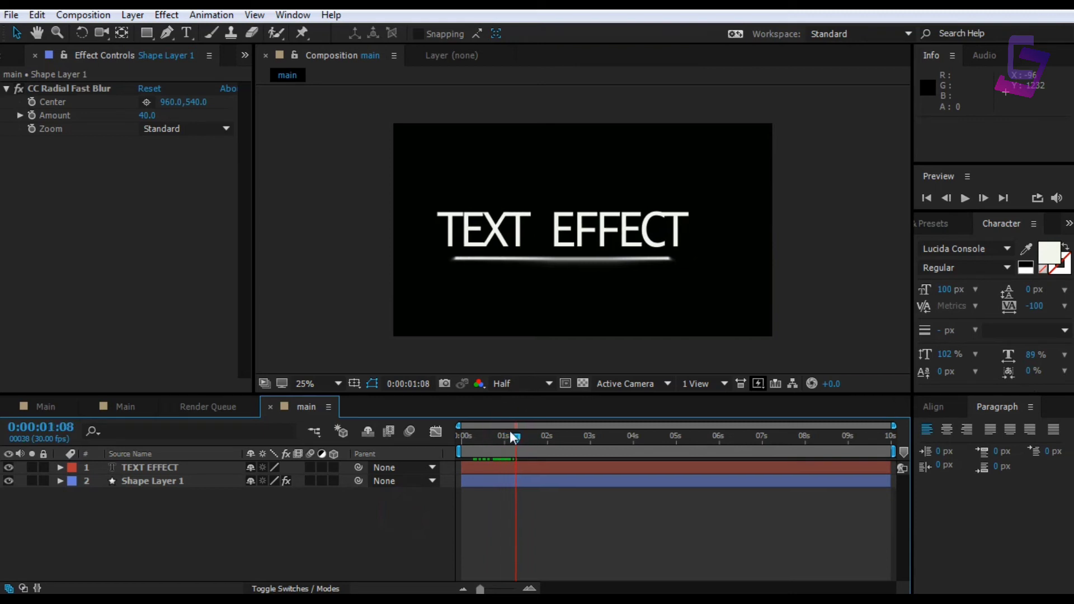
Step: Copy the CC Radial Fast Blur effect from Shape Layer 1 to the "TEXT EFFECT" layer
left_click(89, 89)
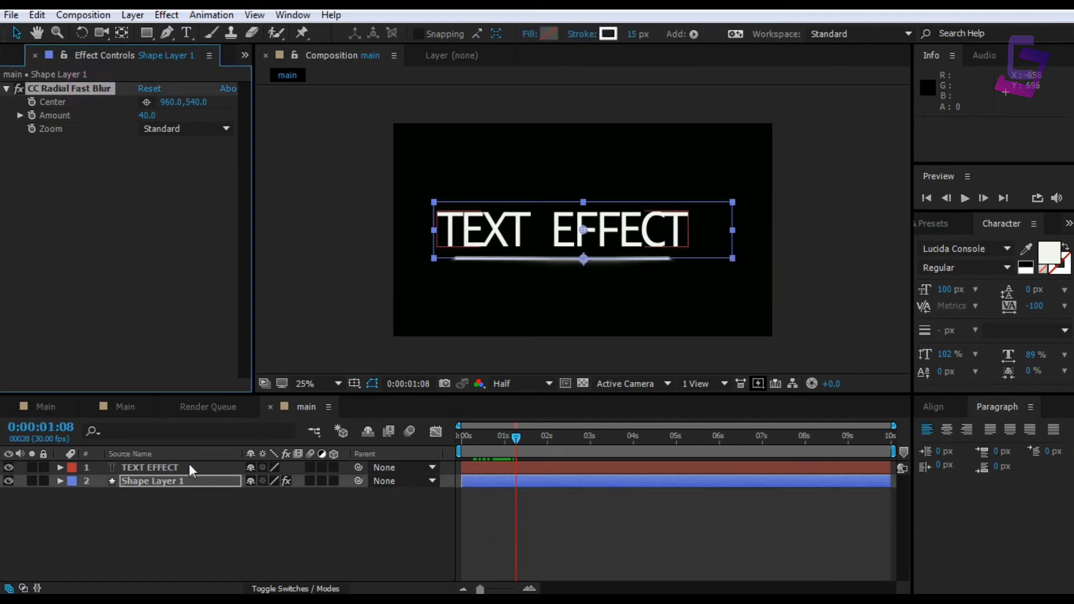
left_click(173, 467)
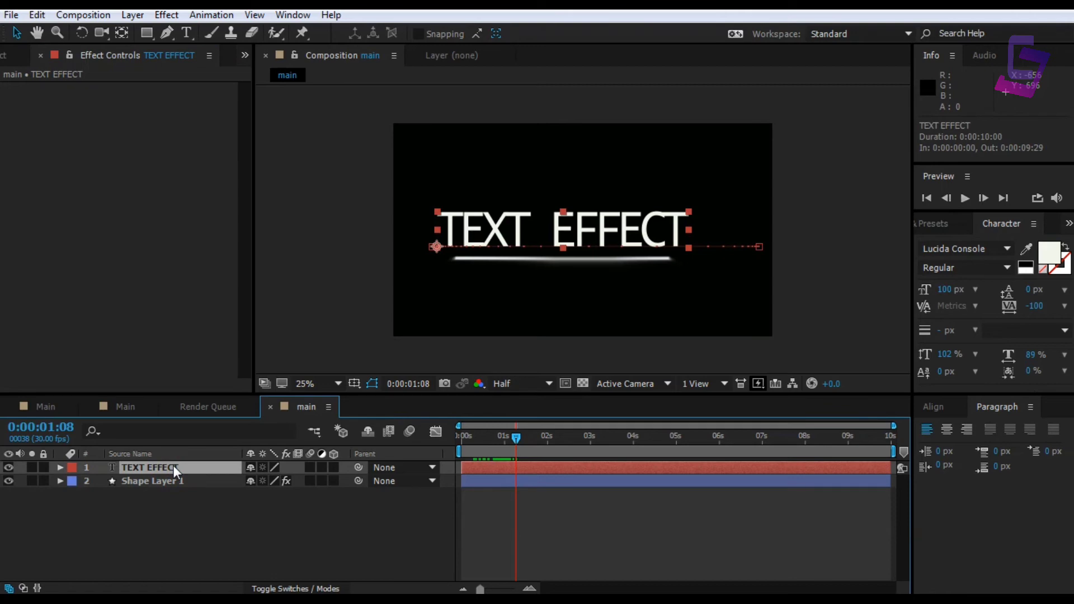
key("ctrl+v")
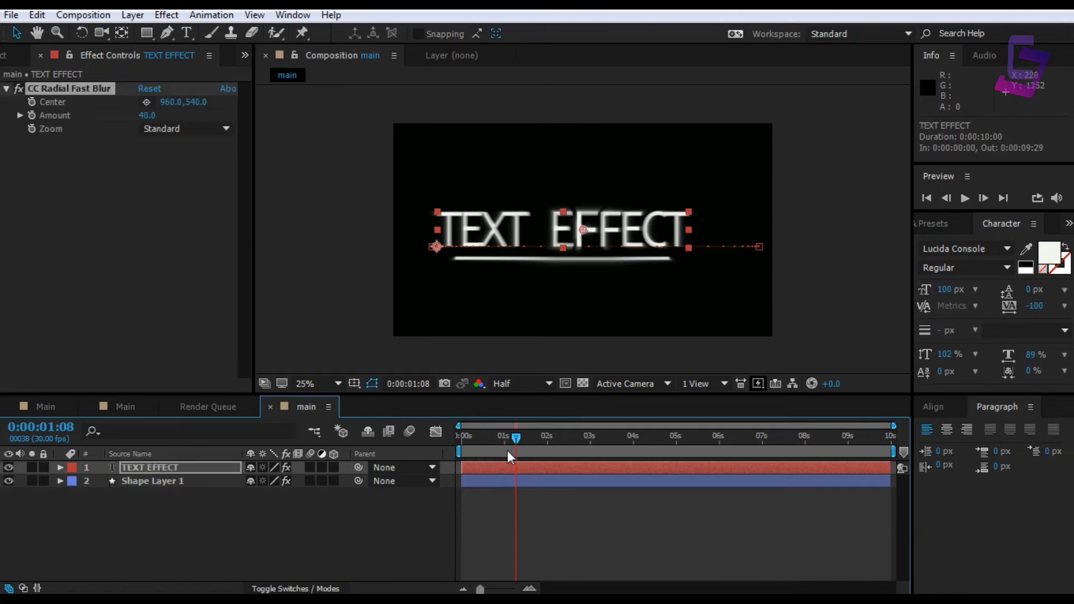
Step: Keyframe the CC Radial Fast Blur amount on the "TEXT EFFECT" layer at 63 at 0:00:01:03 and 5 at 0:00:02:24
mouse_move(518, 439)
left_mouse_down()
mouse_move(504, 437)
mouse_move(547, 440)
mouse_move(509, 436)
left_mouse_up()
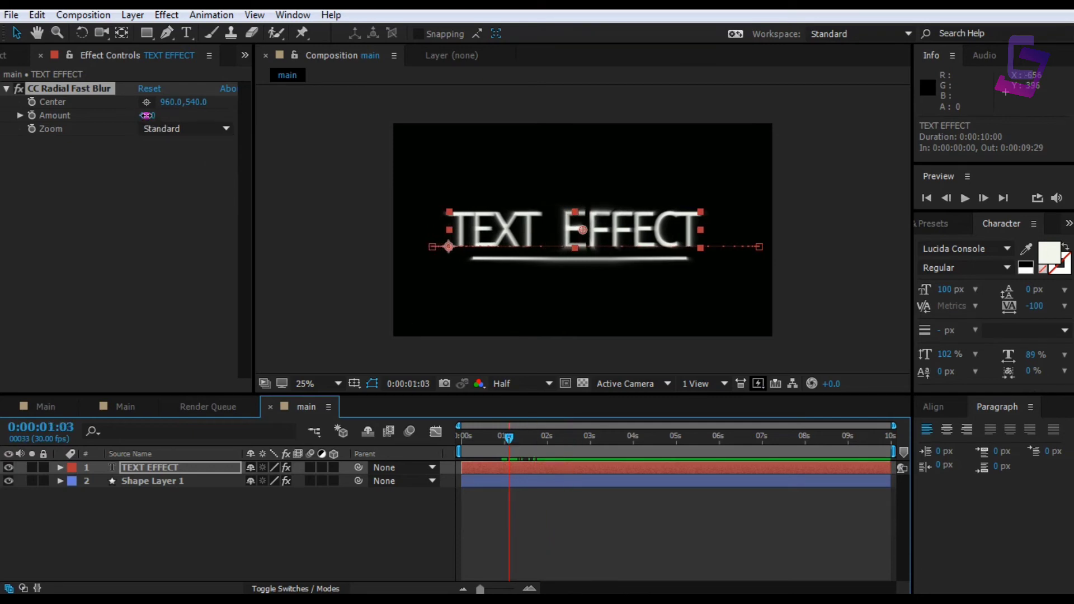
left_click_drag(147, 115, 166, 114)
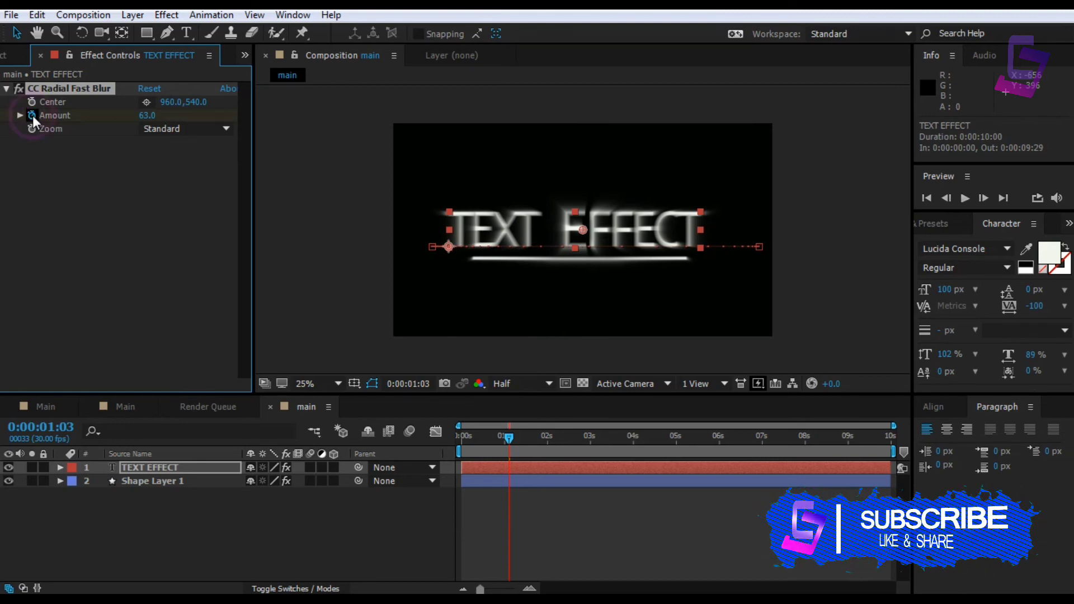
left_click_drag(507, 438, 584, 438)
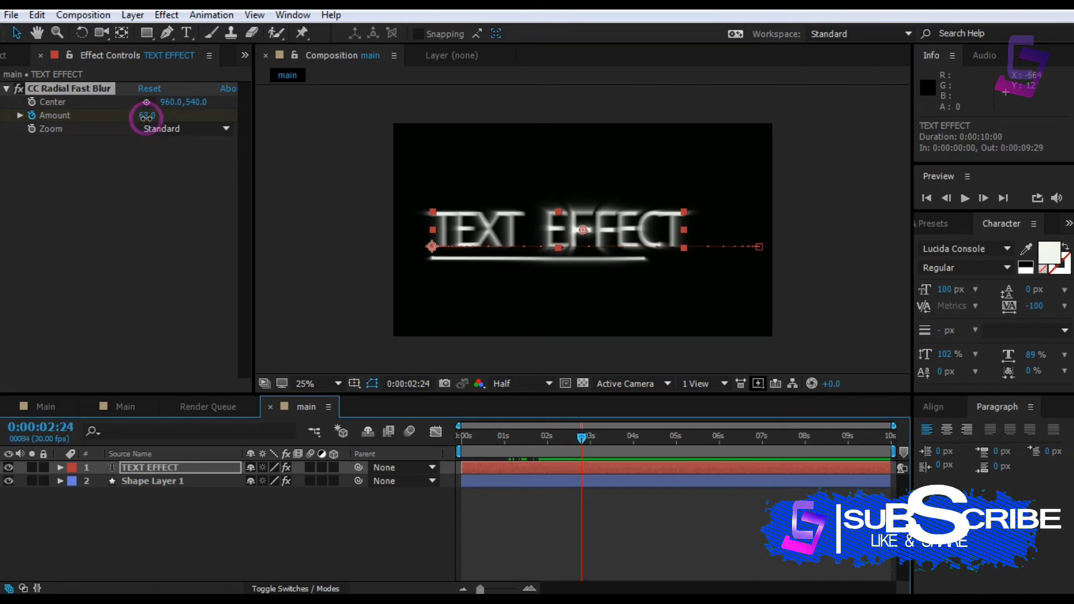
left_click_drag(145, 114, 110, 118)
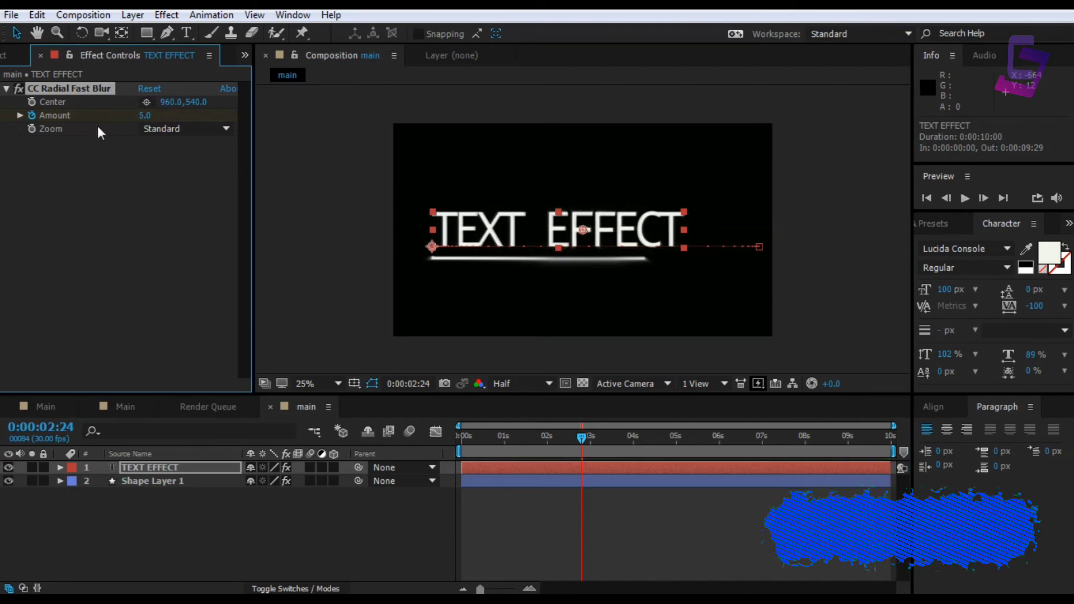
Step: Play the animation from the first frame to check the animated text blur, and deselect the layer
left_click_drag(583, 438, 452, 439)
key("space")
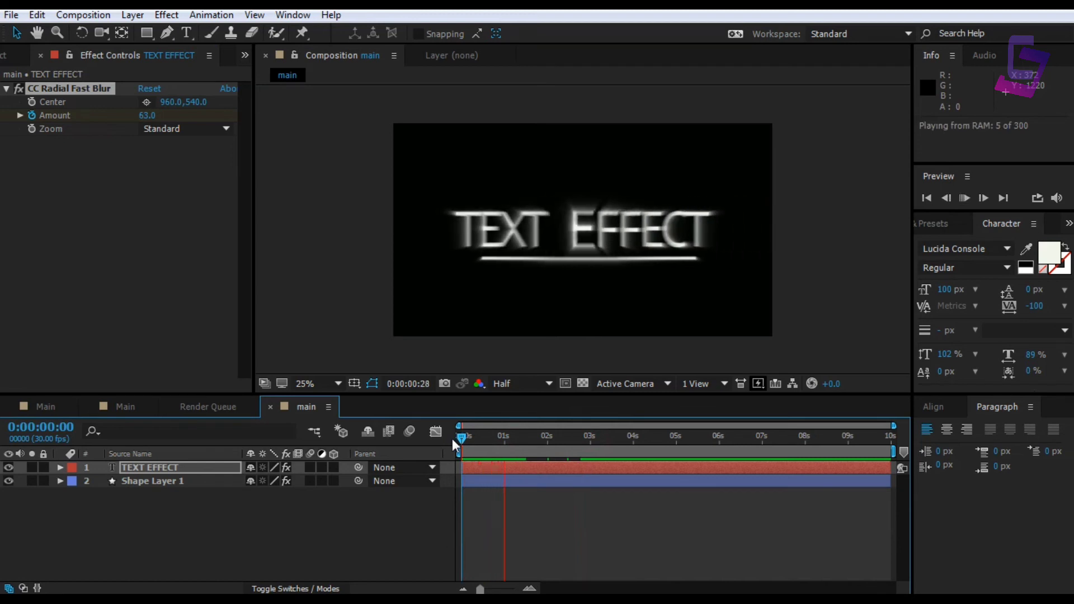
left_click(152, 526)
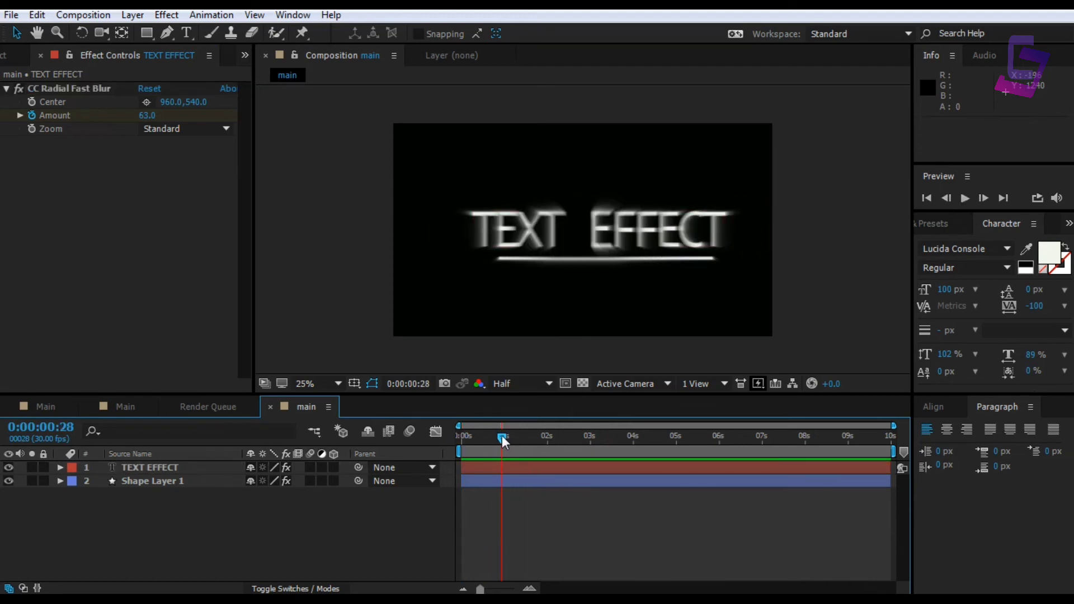
Step: At 0:00:00:20, draw a black rectangle covering the area just right of the stroke's vertical edge, and collapse its layer properties
mouse_move(502, 436)
left_mouse_down()
mouse_move(460, 435)
mouse_move(537, 434)
mouse_move(490, 435)
left_mouse_up()
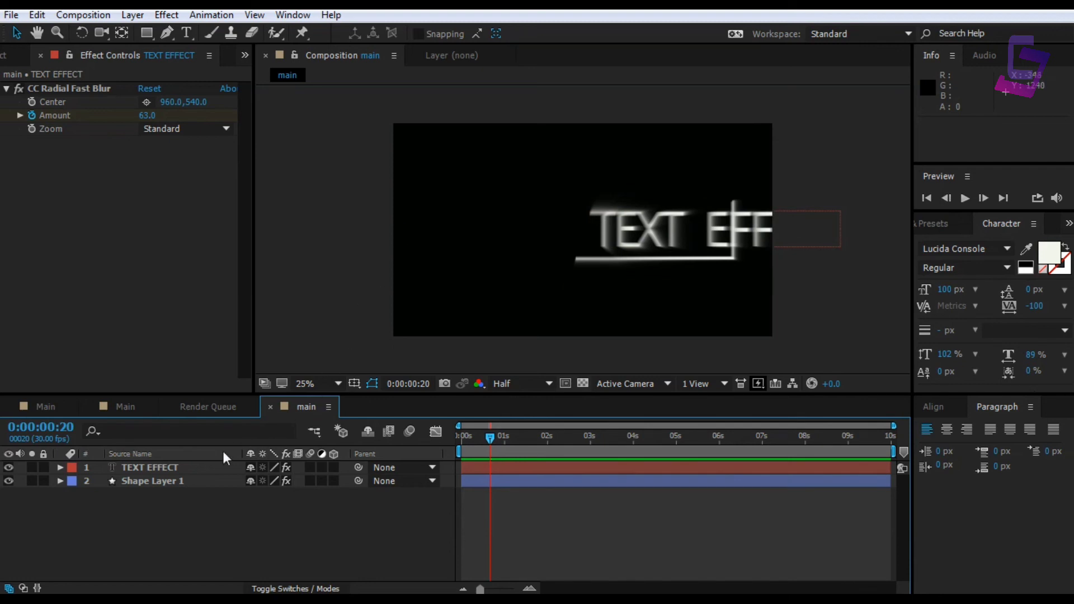
left_click(147, 33)
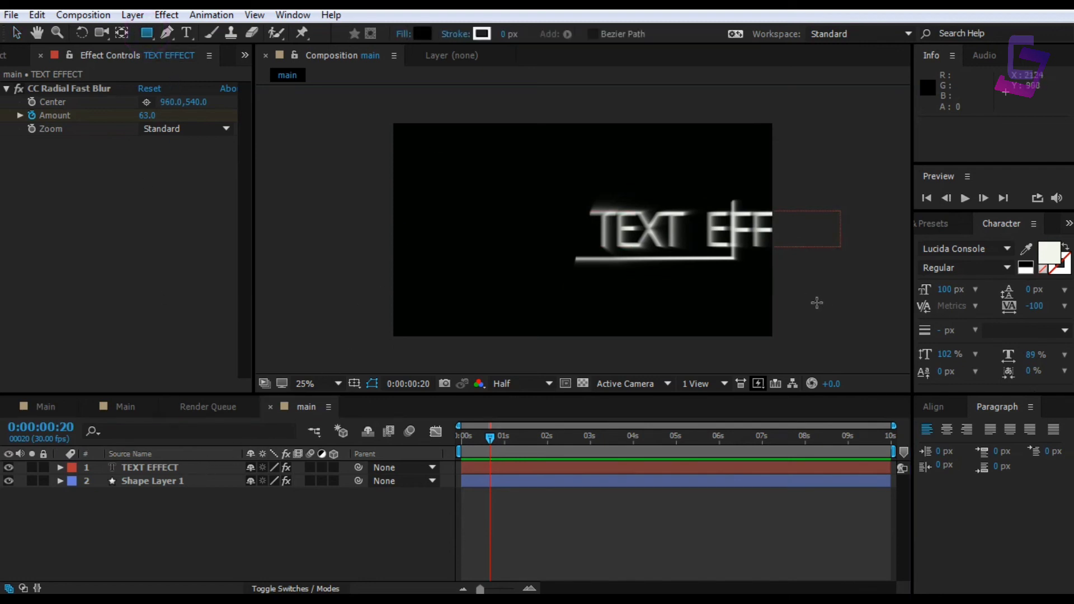
left_click_drag(737, 201, 785, 262)
left_click(144, 473)
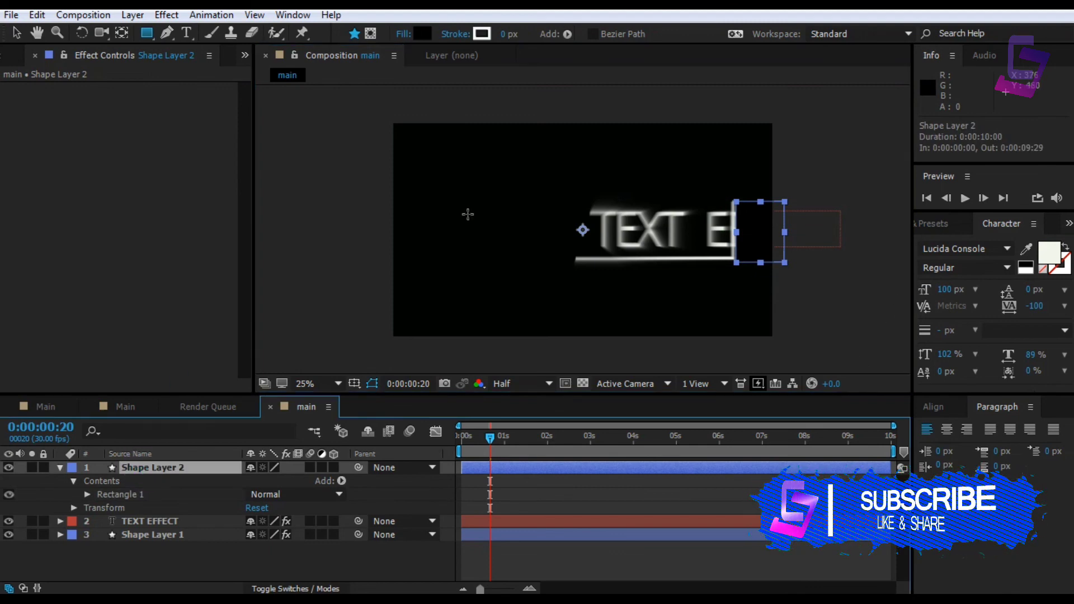
left_click(60, 467)
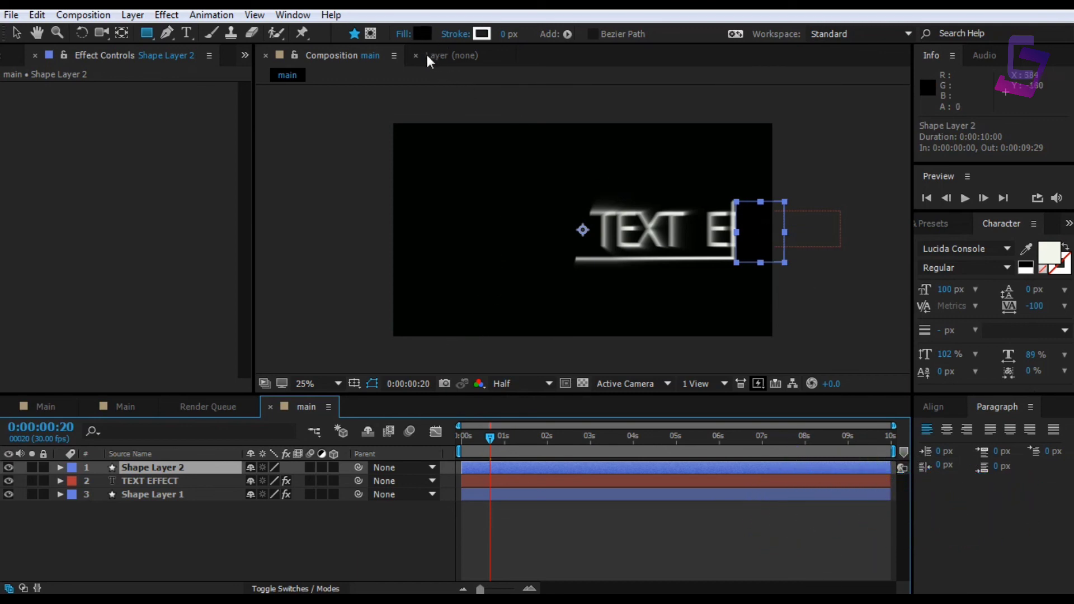
Step: Play the animation with the black cover rectangle, scrub to 0:00:00:24 and hide the mask and shape paths to inspect its edge
mouse_move(500, 436)
left_mouse_down()
mouse_move(469, 437)
mouse_move(485, 436)
left_mouse_up()
key("space")
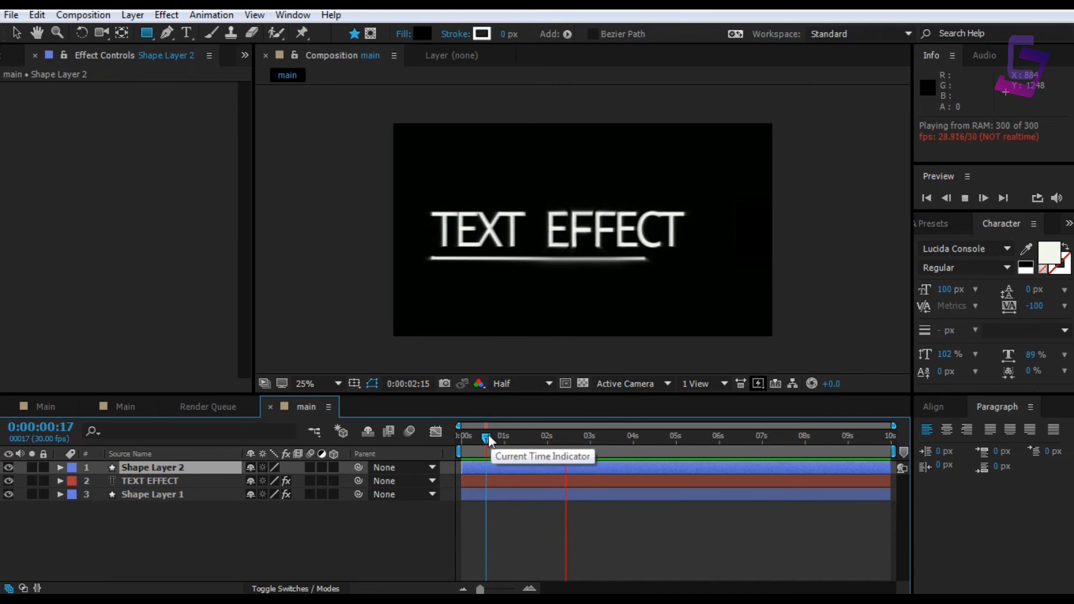
left_click_drag(491, 435, 497, 435)
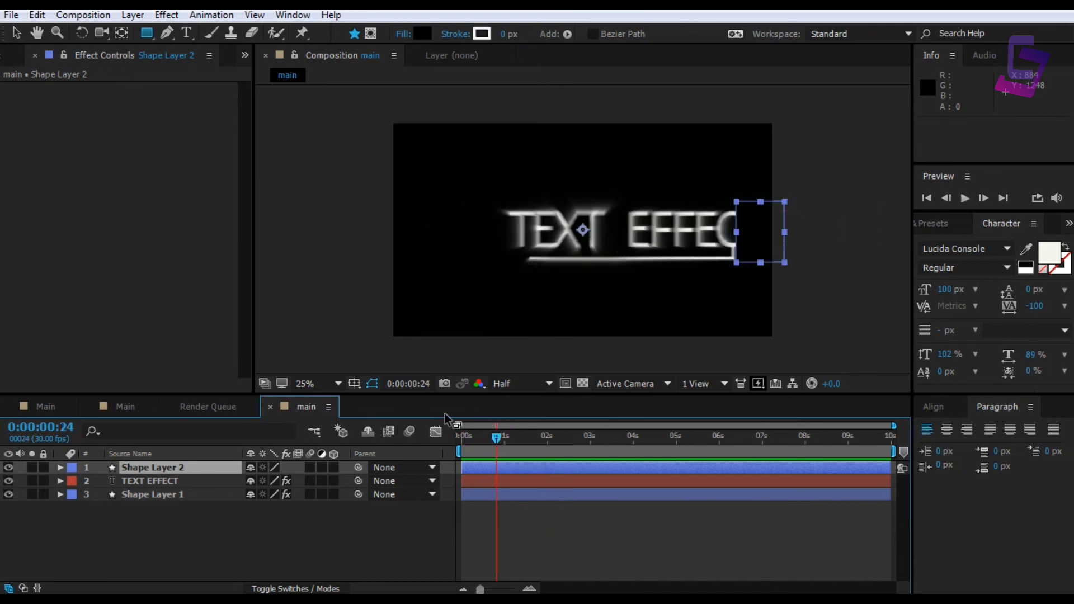
left_click(371, 388)
left_click(402, 519)
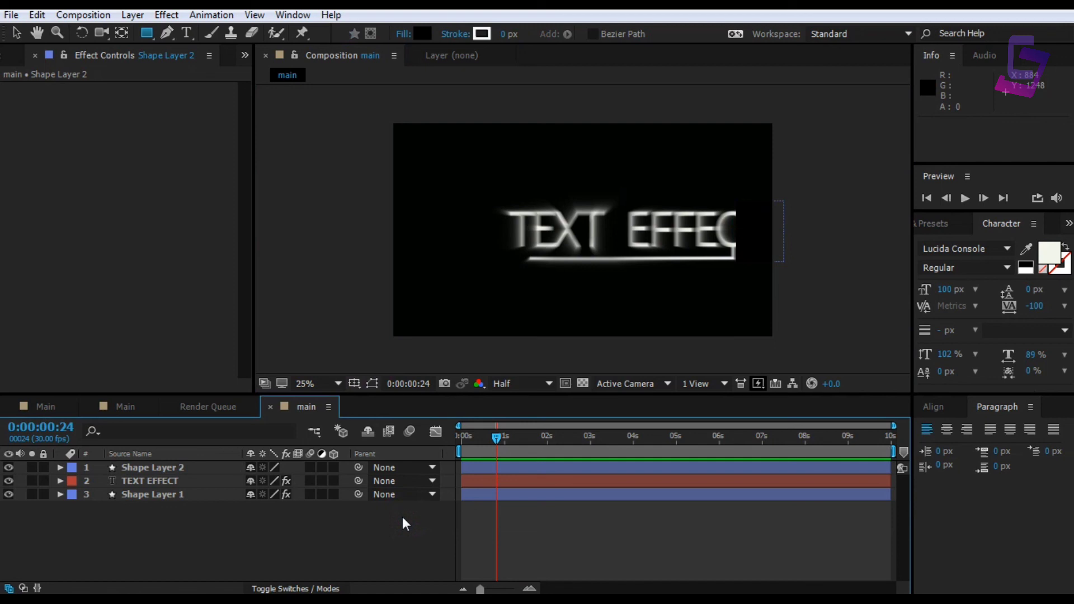
Step: Nudge Shape Layer 2 slightly left to position 956, 540 and scrub back to 0:00:00:17 to check the covered text
left_click(177, 467)
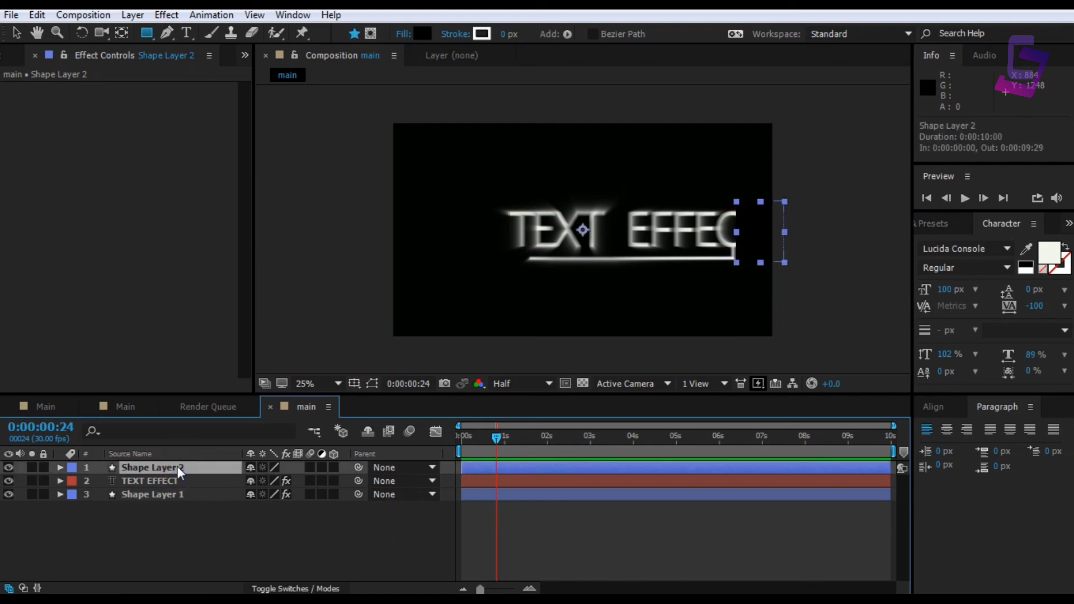
key("Left")
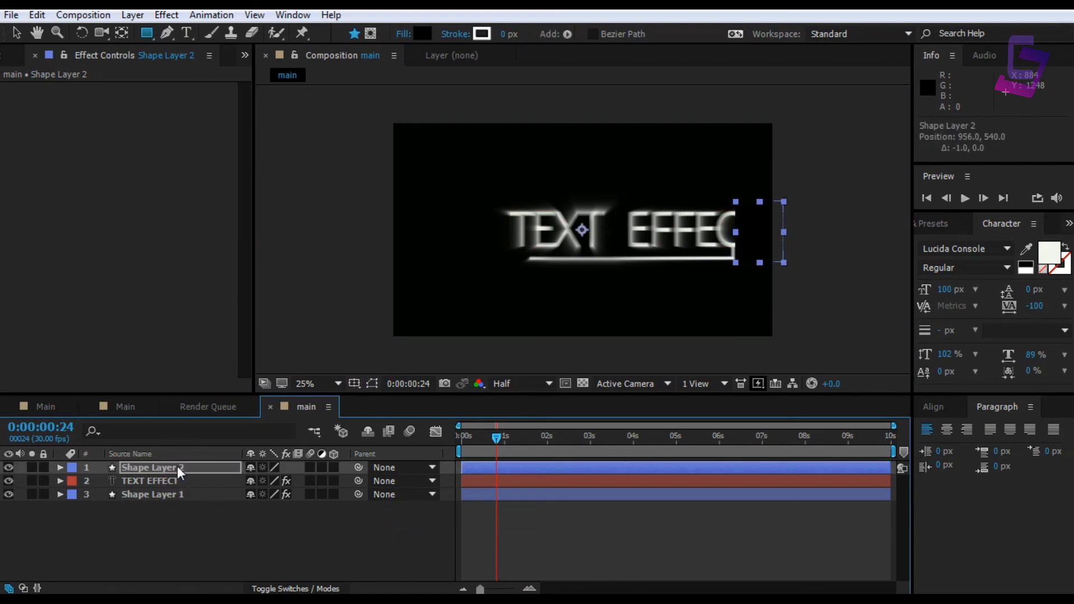
key("Left")
key("Left")
key("Left")
key("Left")
left_click(300, 535)
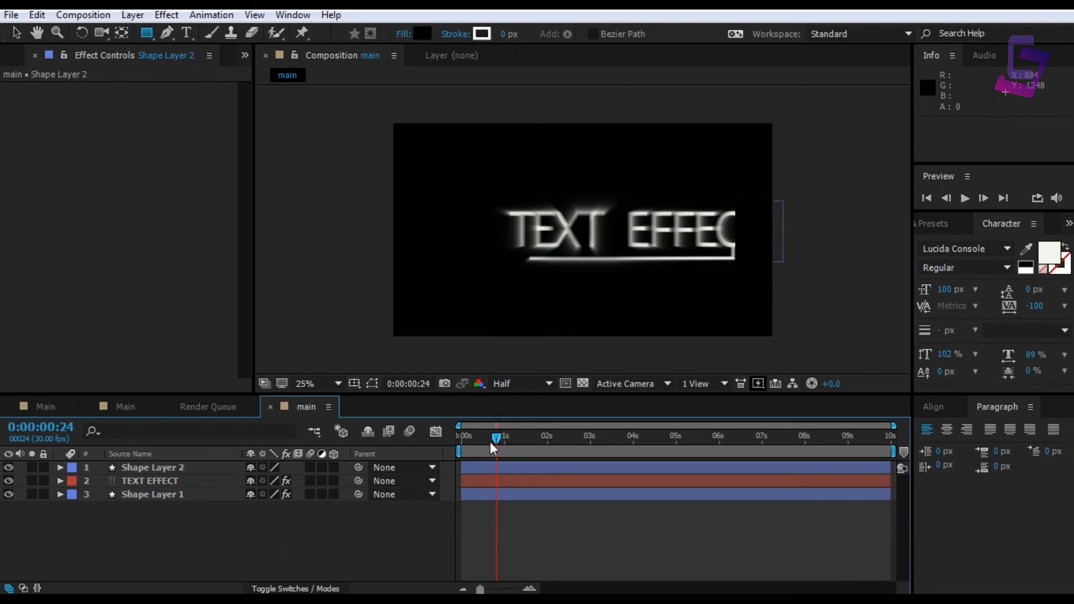
left_click_drag(496, 435, 477, 435)
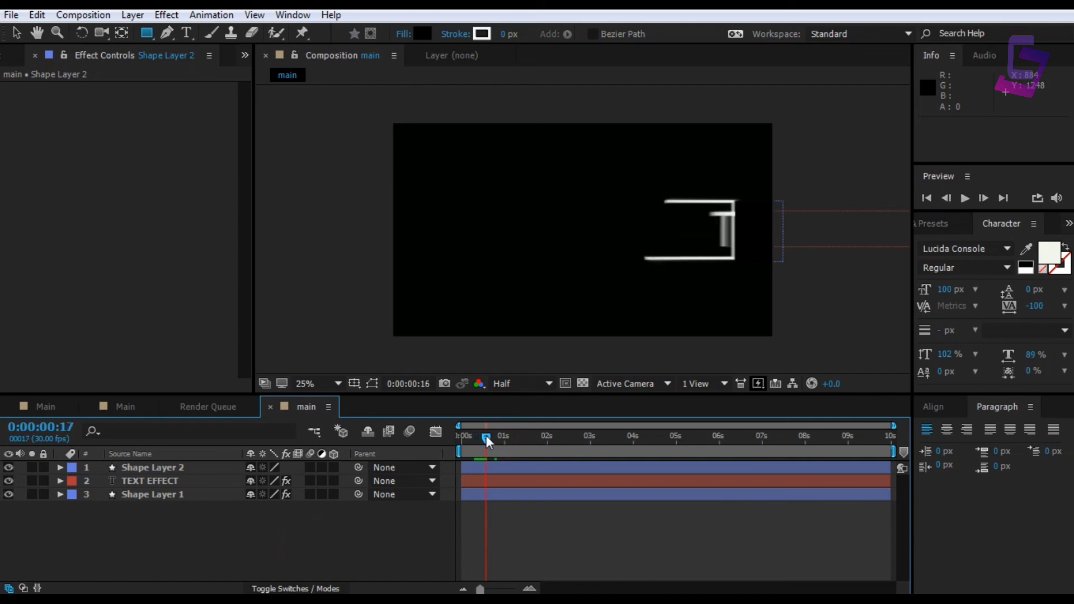